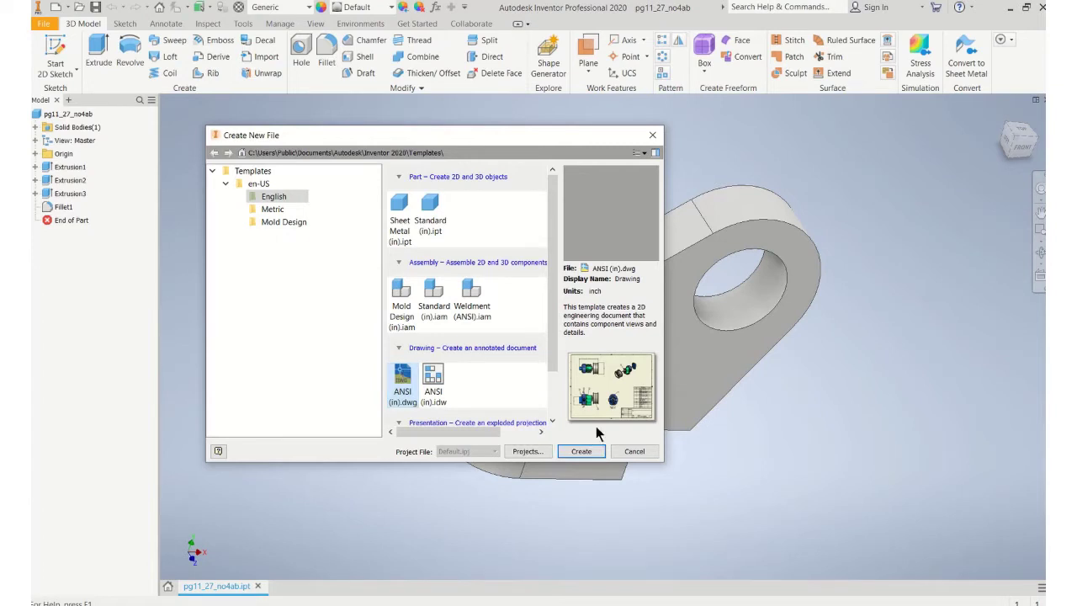
Step: Create an ANSI (in).dwg drawing and add a sheet of the open part from the "B size, 2 view" sheet format
left_click(595, 448)
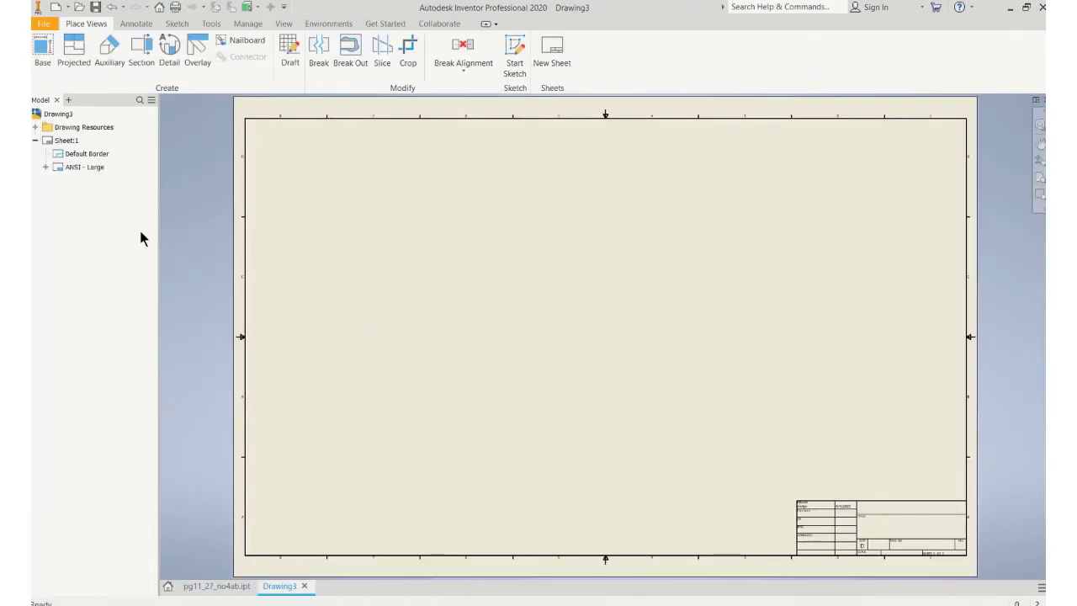
left_click(34, 127)
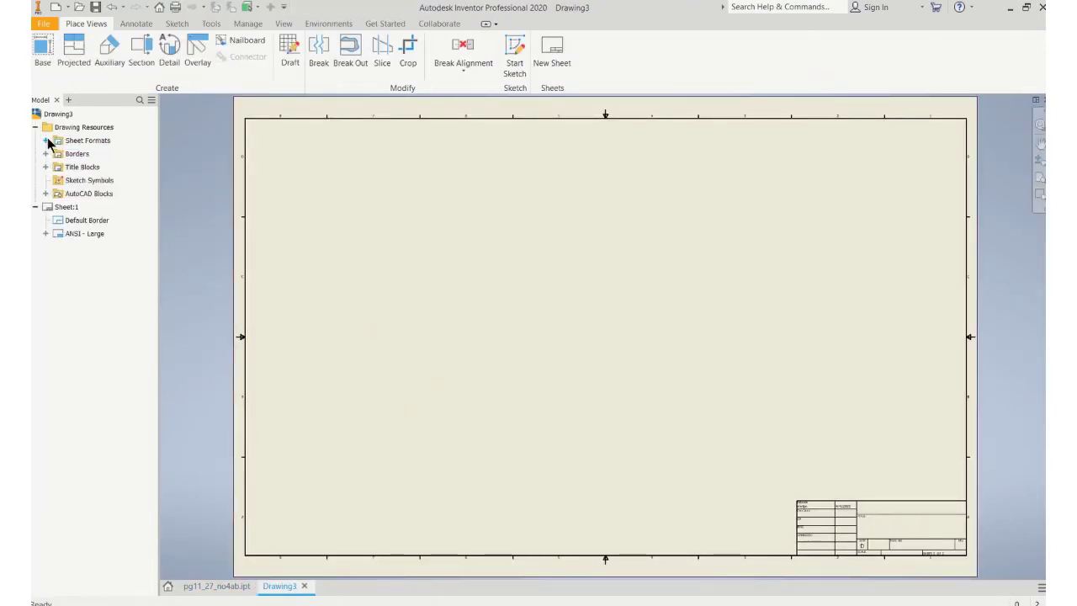
left_click(46, 141)
double_click(85, 180)
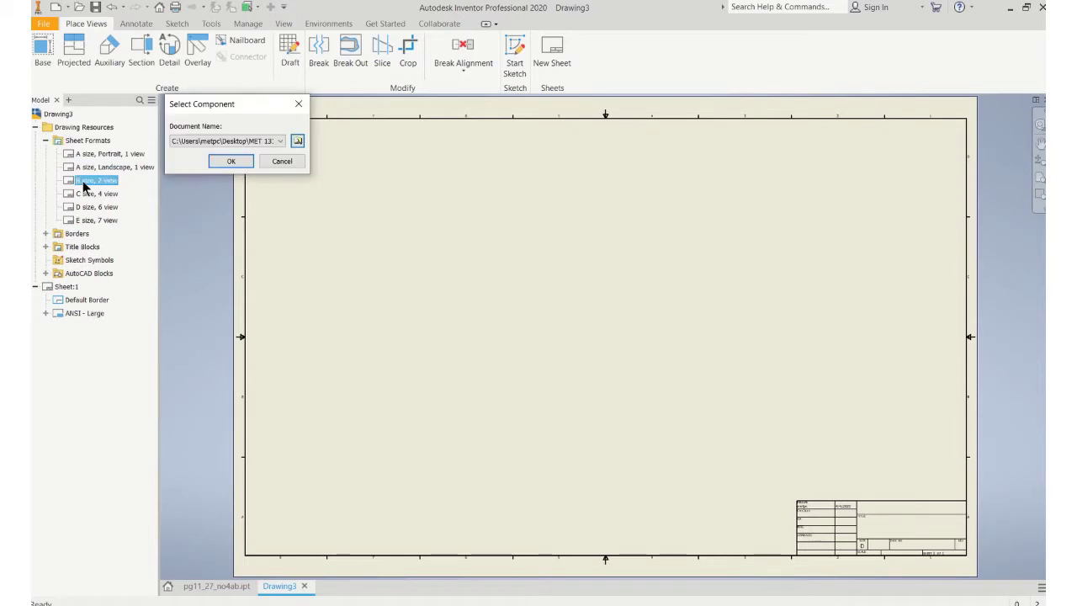
left_click(244, 164)
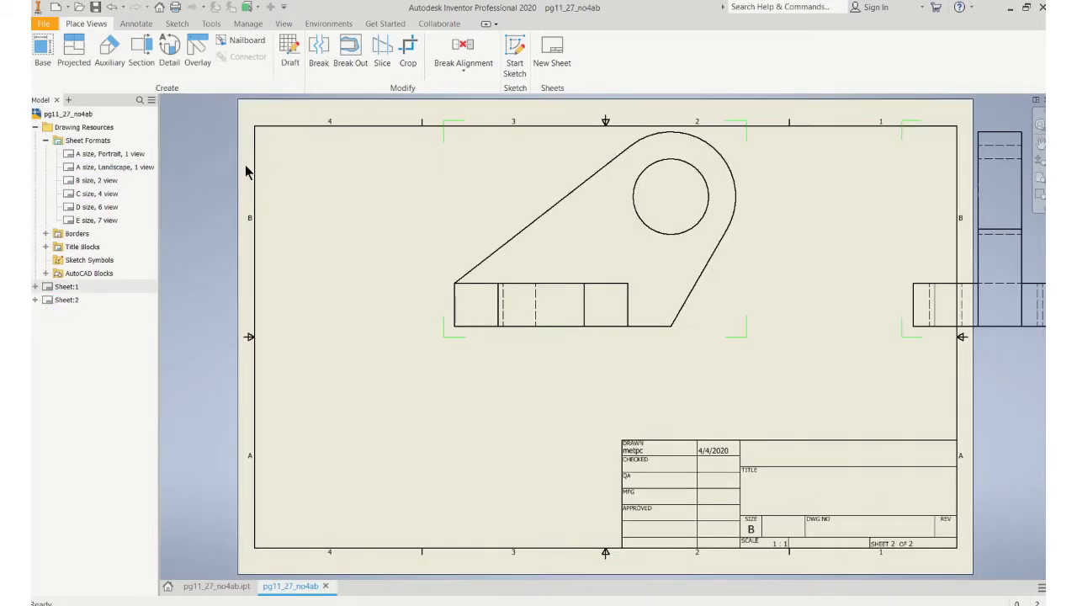
Step: Set the front view's scale to 1/2 and reposition the front and side views inside the sheet border above the title block
left_click(388, 429)
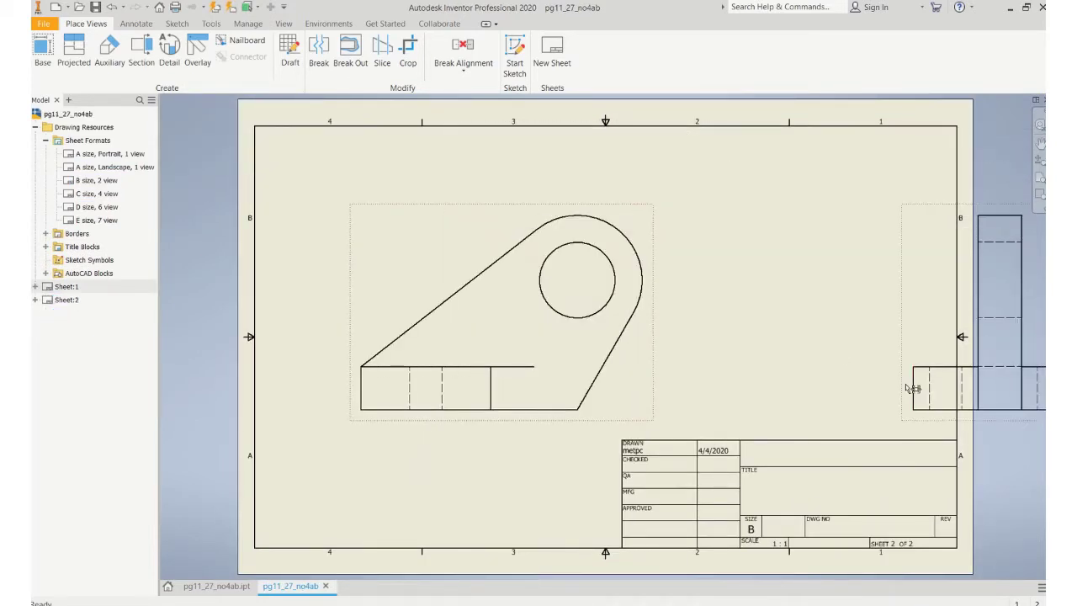
left_click(901, 386)
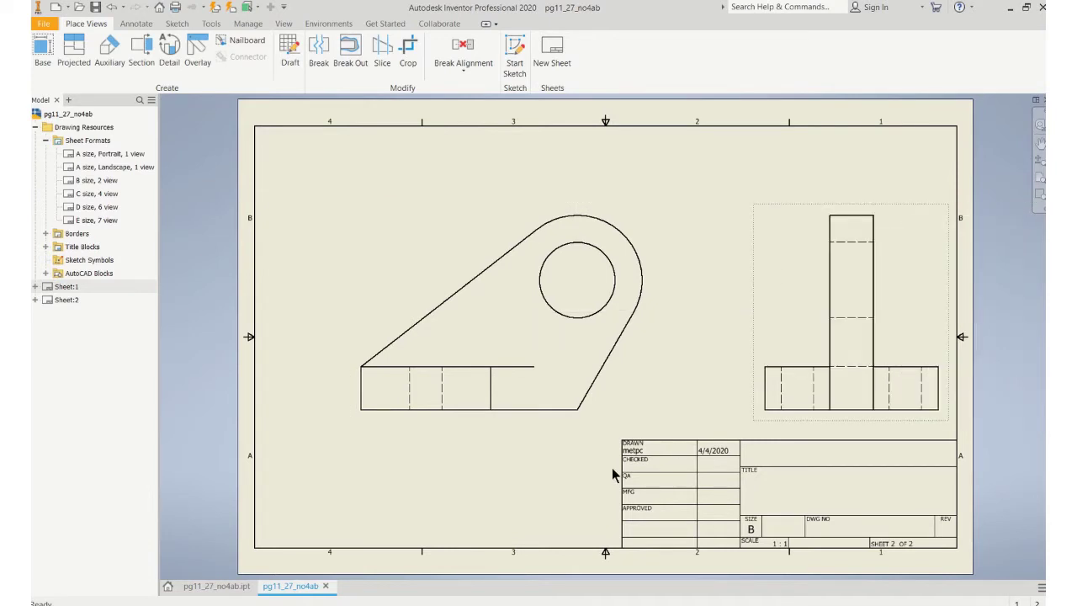
right_click(450, 425)
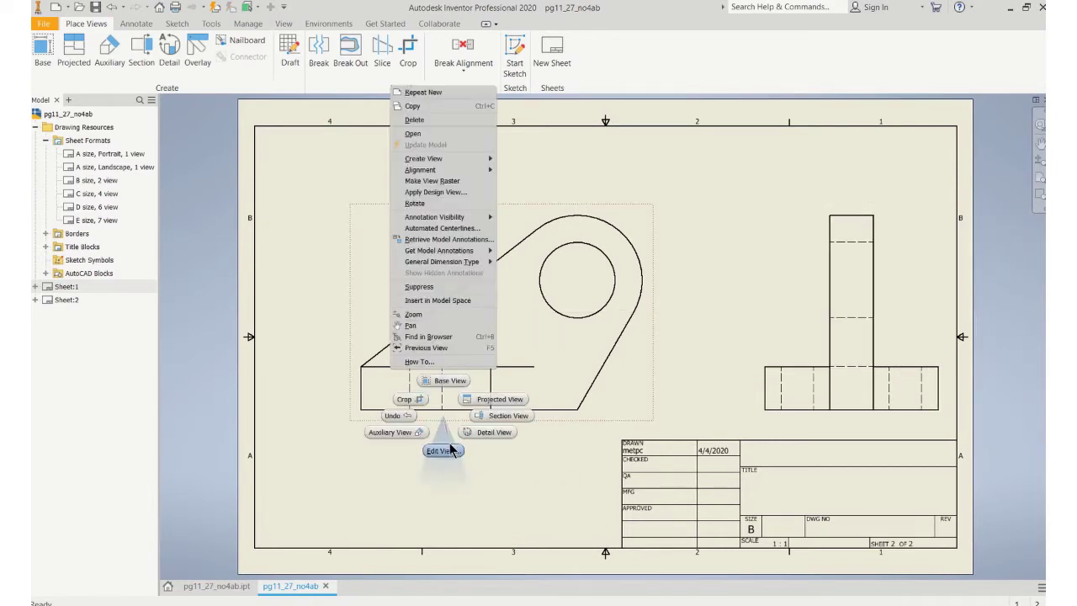
left_click(446, 473)
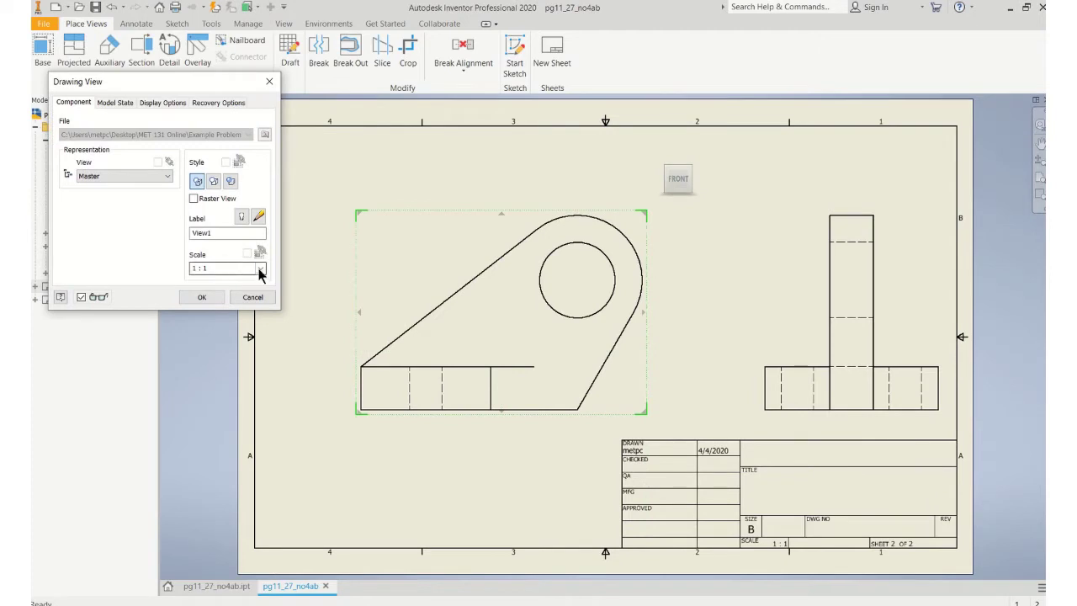
left_click(225, 268)
left_click(220, 288)
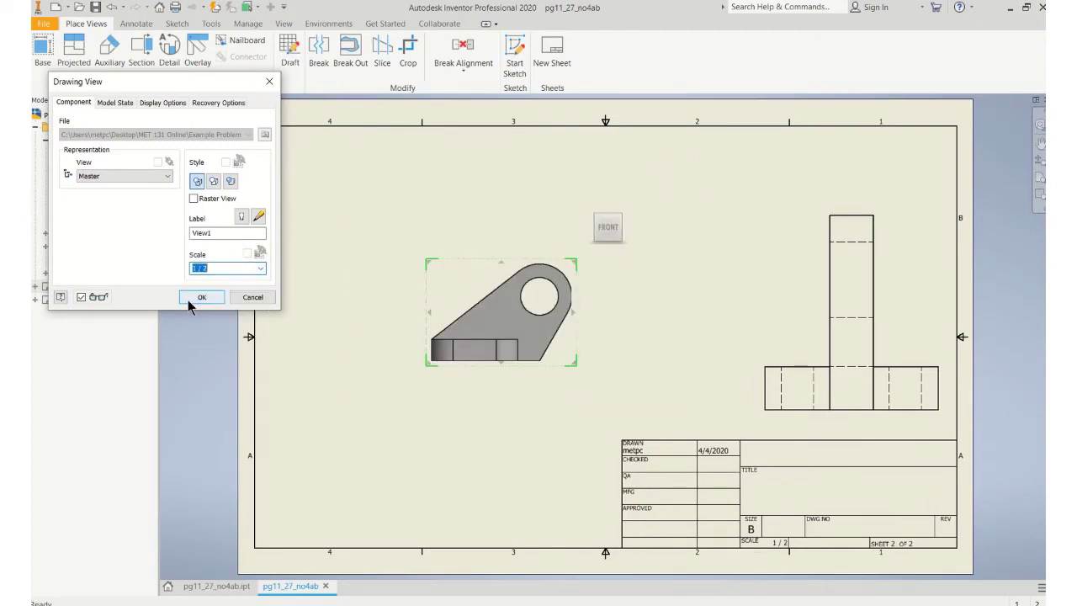
left_click(190, 300)
left_click_drag(433, 377, 403, 400)
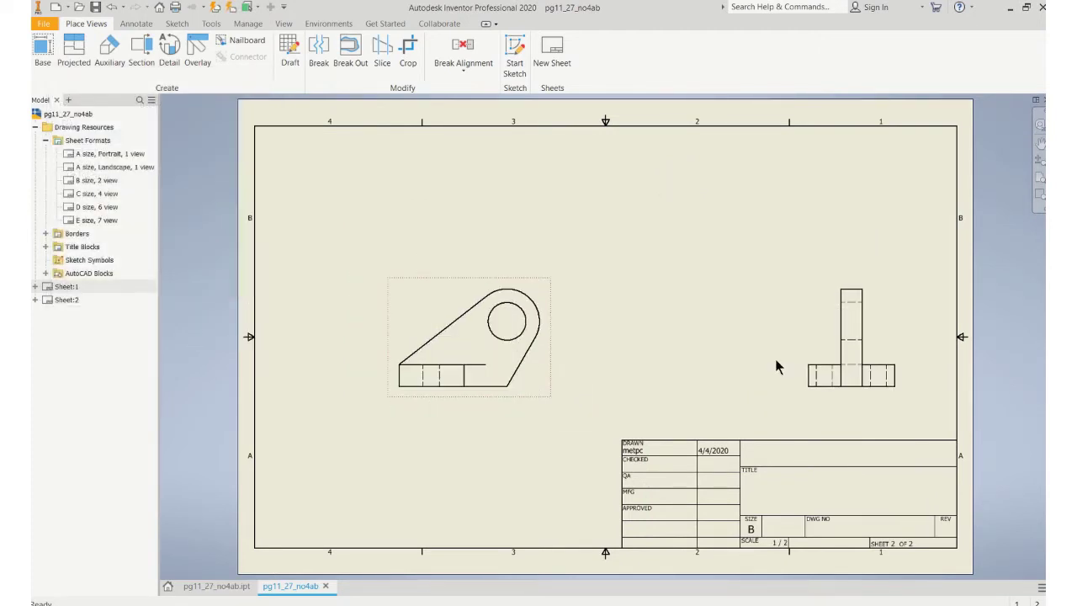
left_click_drag(811, 368, 652, 368)
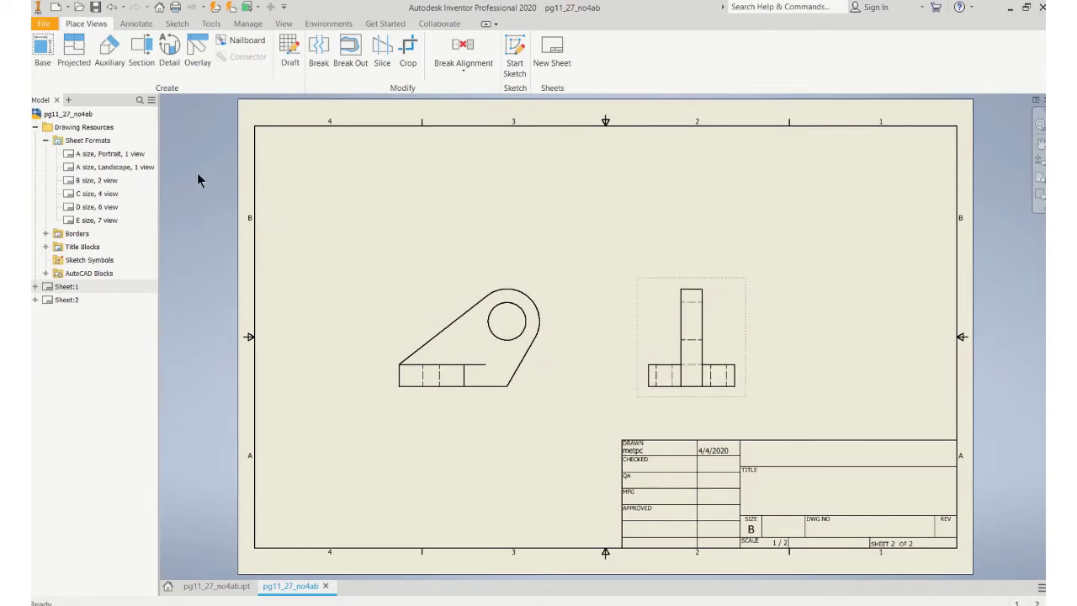
Step: Create projected views from the front view: a top view directly above it and an isometric view in the sheet's upper-right area
left_click(74, 49)
left_click(452, 333)
left_click(469, 203)
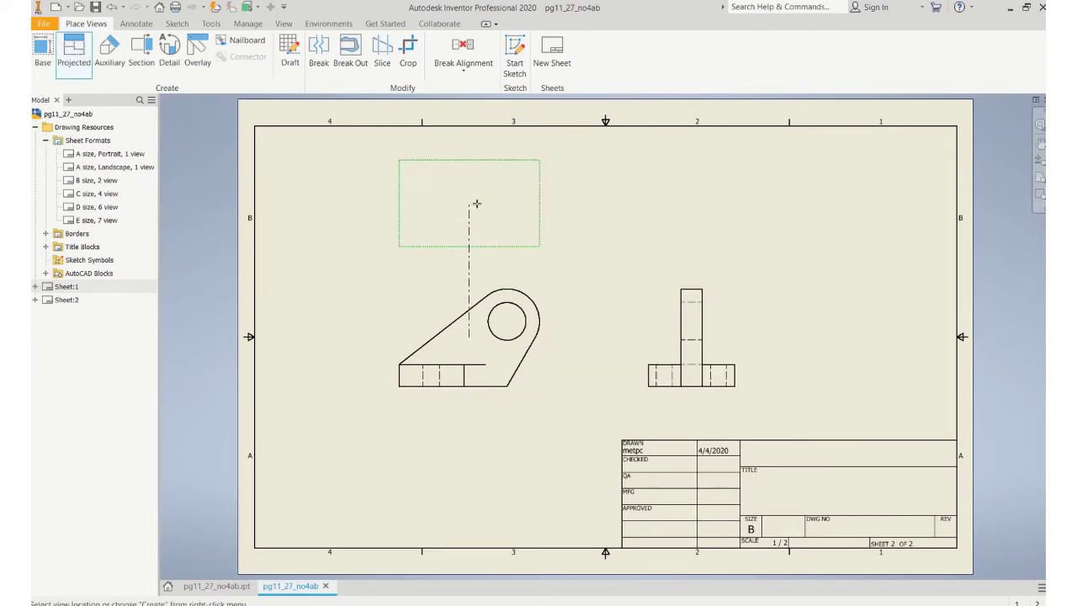
left_click(815, 207)
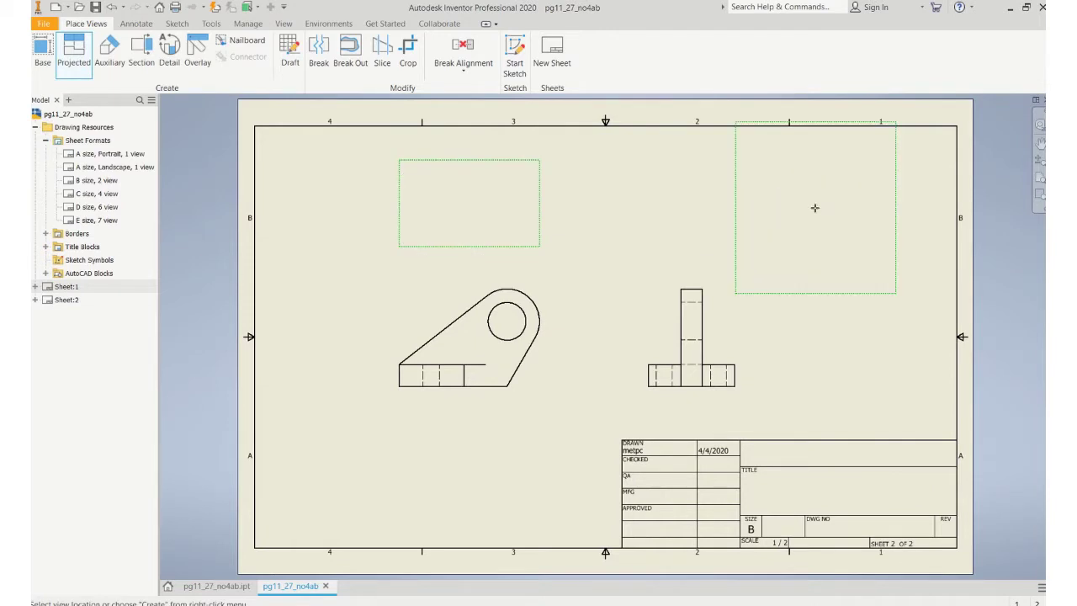
right_click(815, 207)
left_click(846, 209)
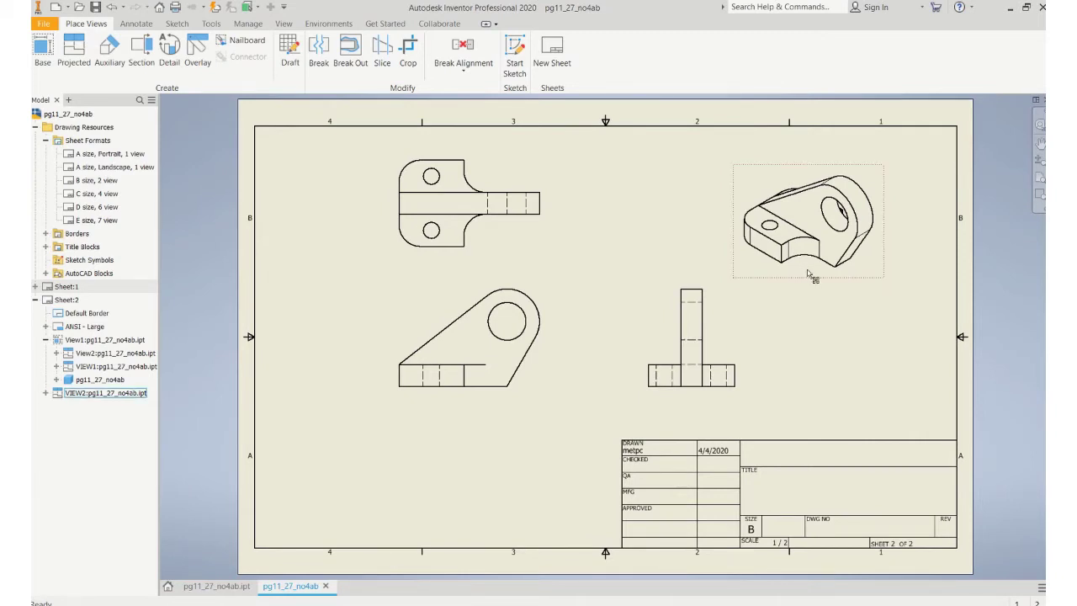
Step: Reorient the isometric view with a custom view orientation, orbiting the part so its front, left and top sides show
right_click(814, 279)
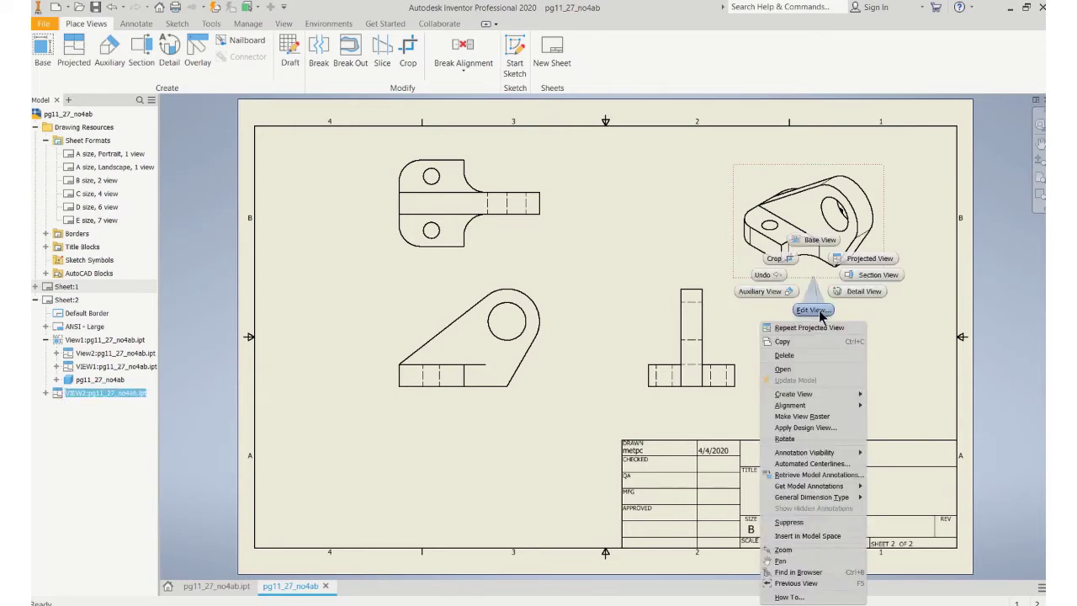
left_click(812, 310)
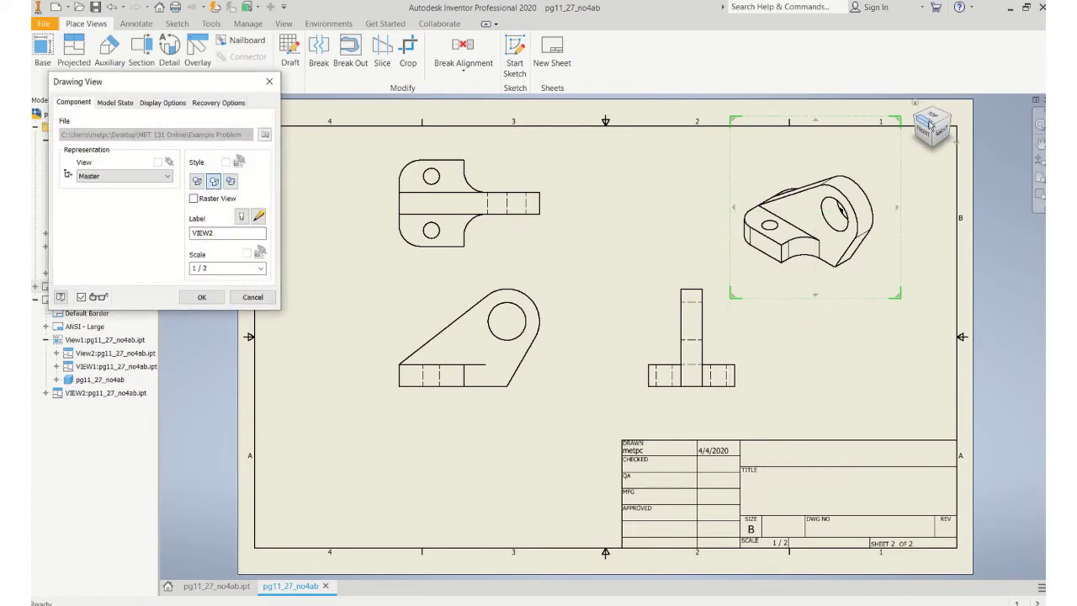
right_click(959, 149)
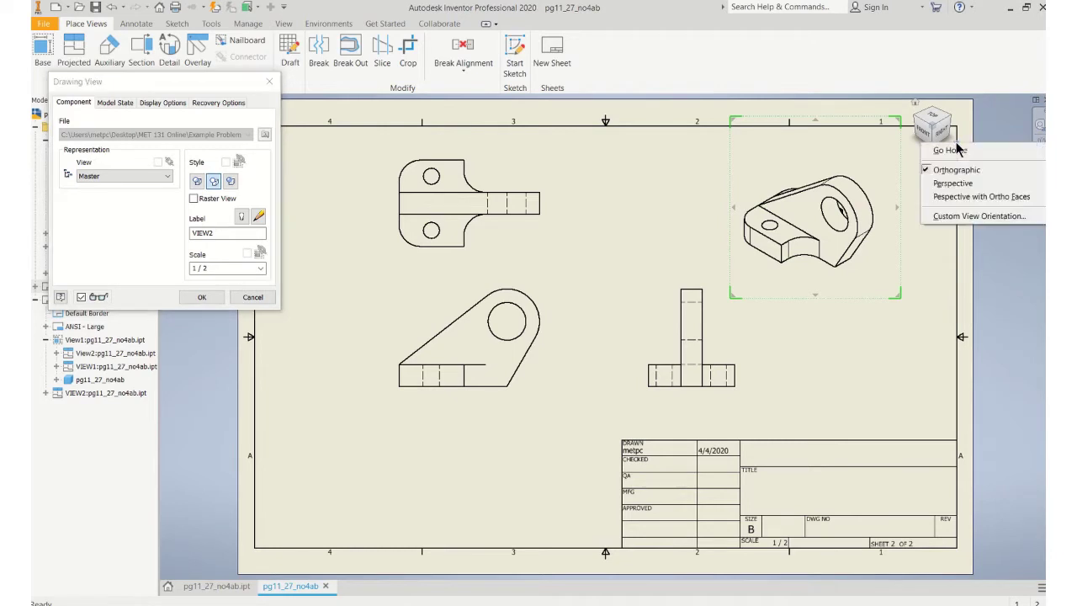
left_click(954, 220)
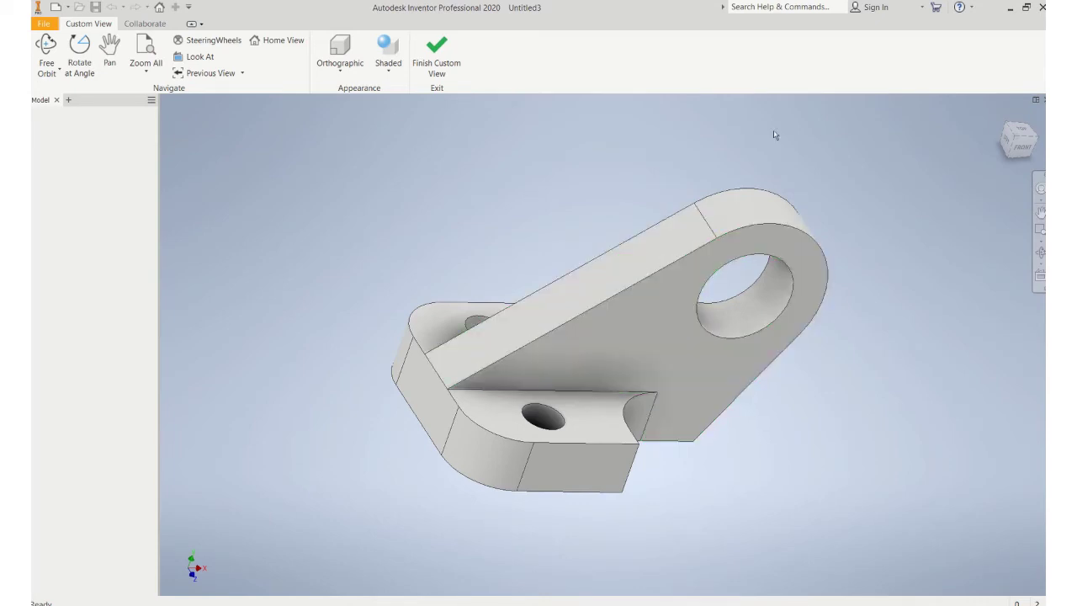
middle_click_drag(696, 344, 794, 350)
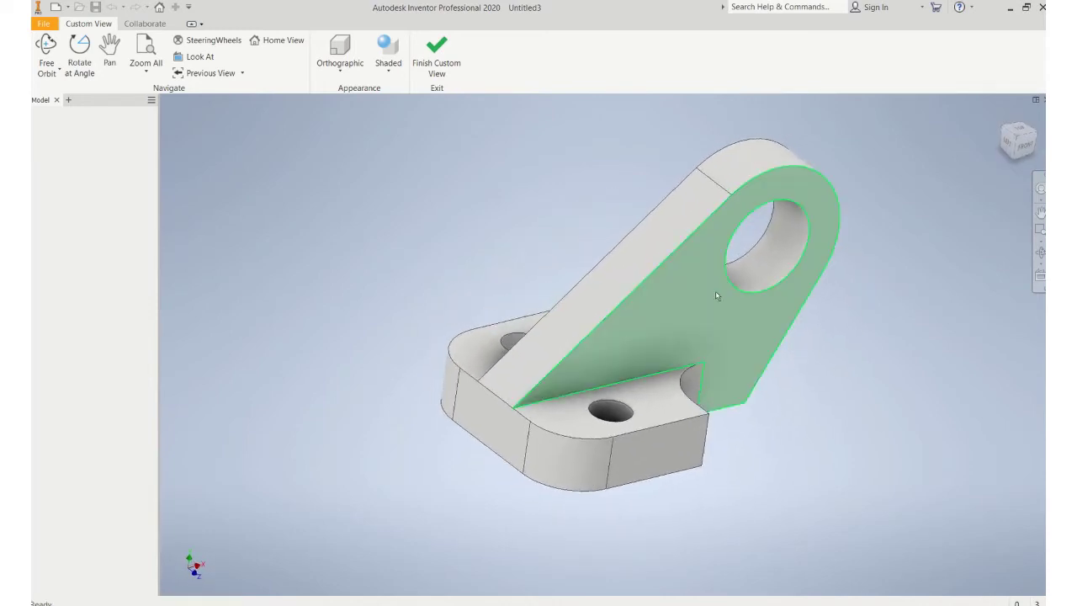
left_click(436, 53)
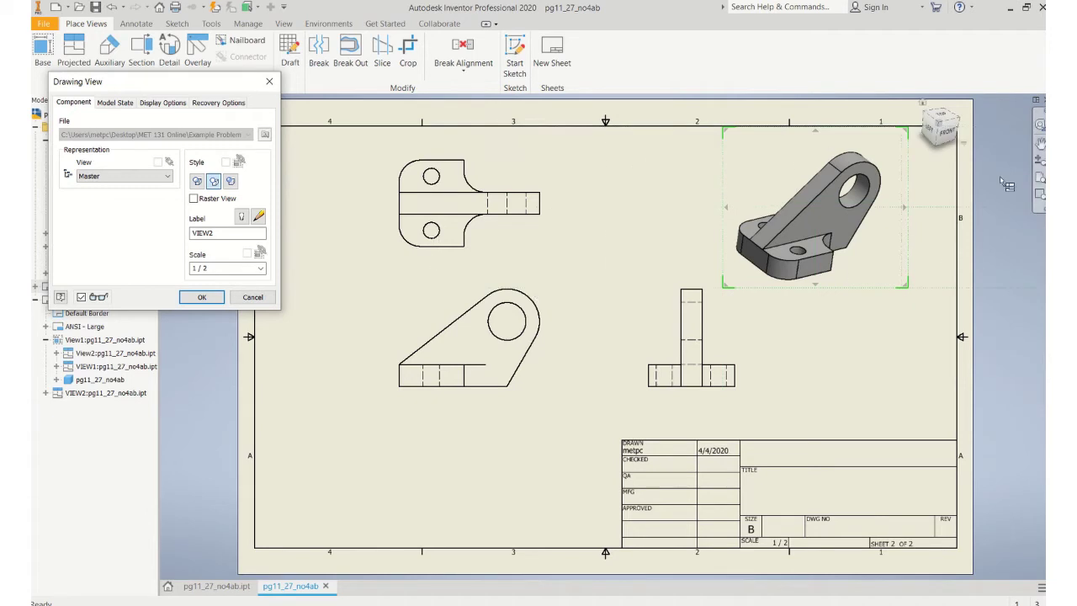
left_click(202, 297)
Step: Shift the front view slightly left and down on the sheet, and move the side view slightly left
left_click_drag(425, 402, 394, 408)
left_click_drag(643, 399, 621, 400)
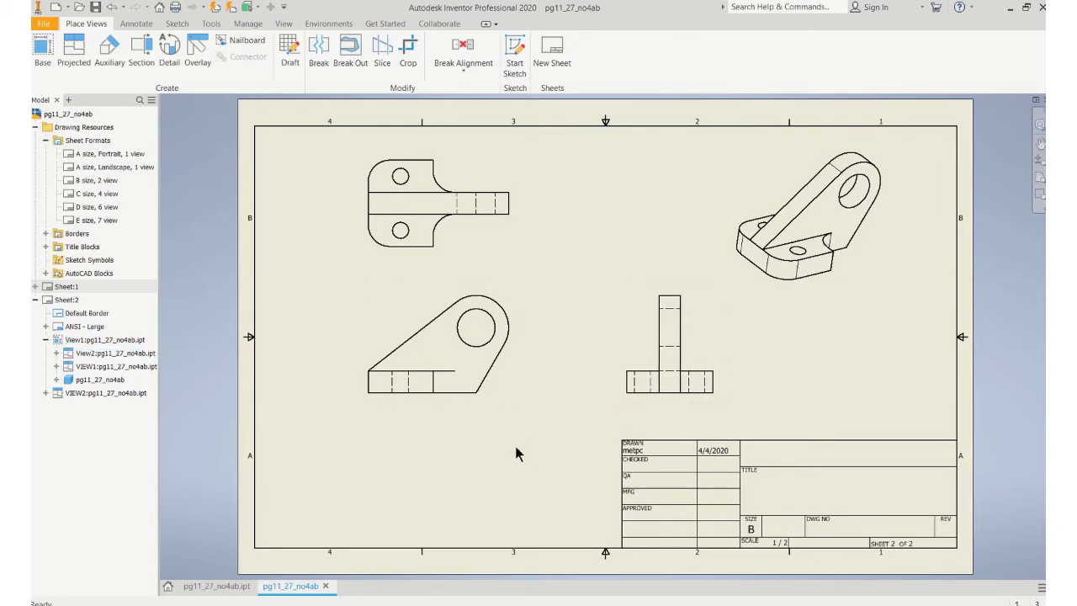
Step: Hide the middle of the three hidden lines across the upright arm in the top view
left_click(463, 314)
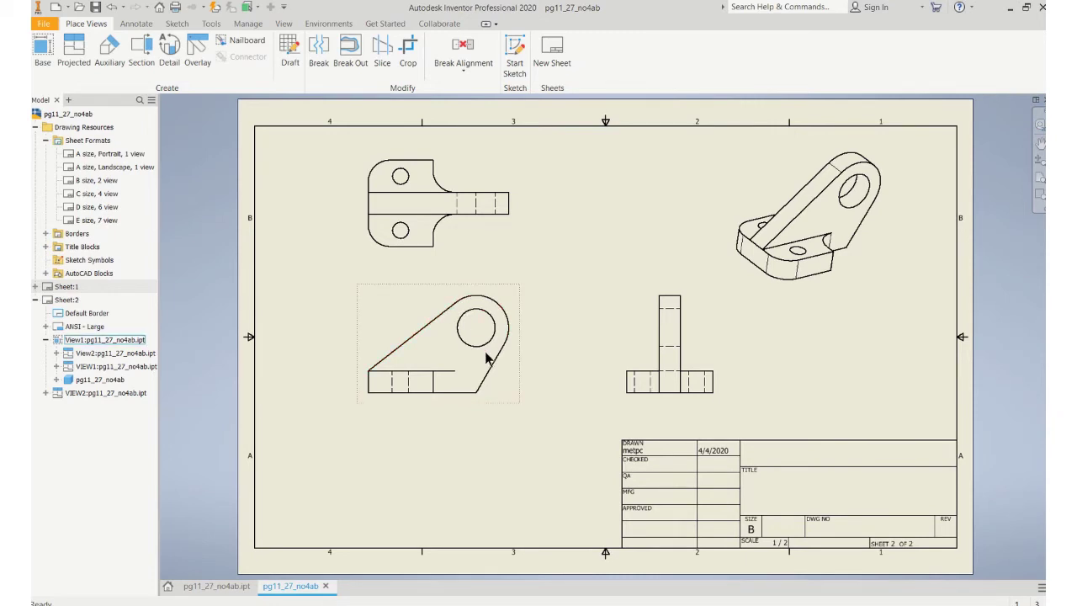
left_click(490, 307)
right_click(476, 202)
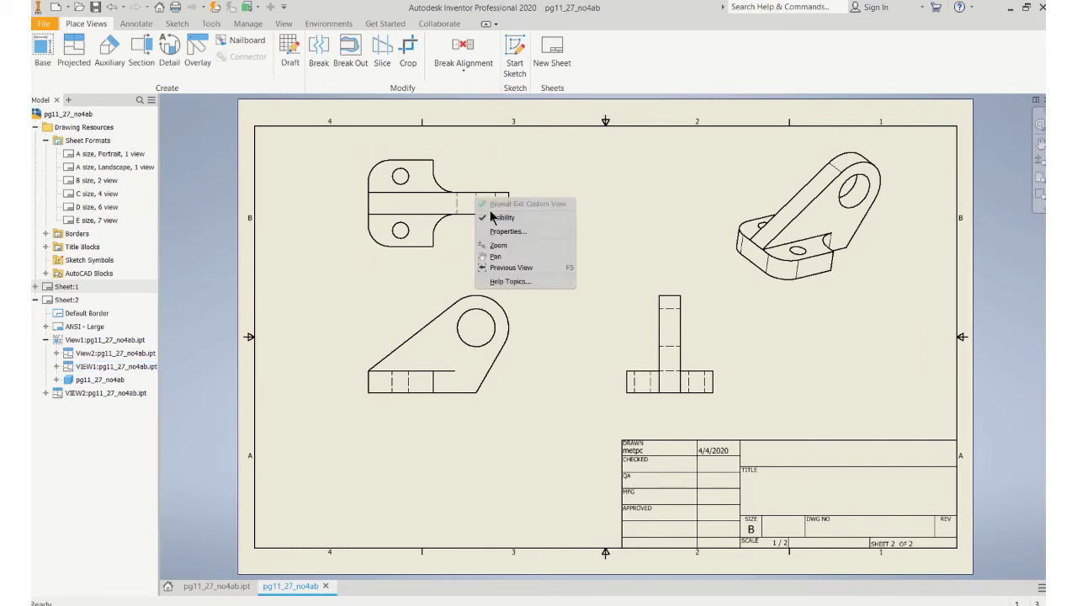
left_click(483, 220)
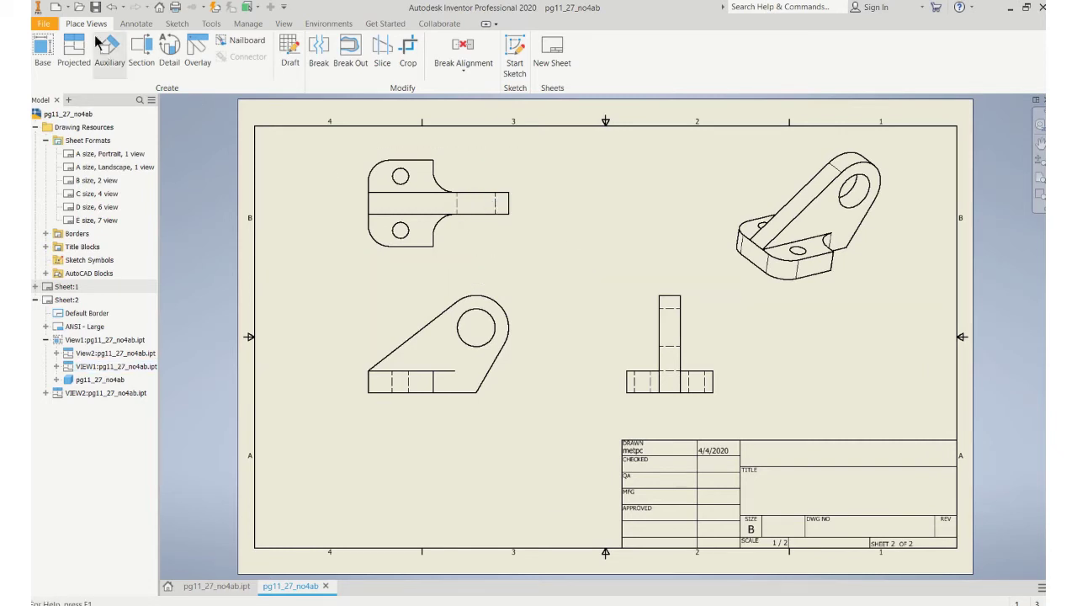
Step: Add bisector centerlines between the hidden hole edges in the top, side and front views
left_click(136, 24)
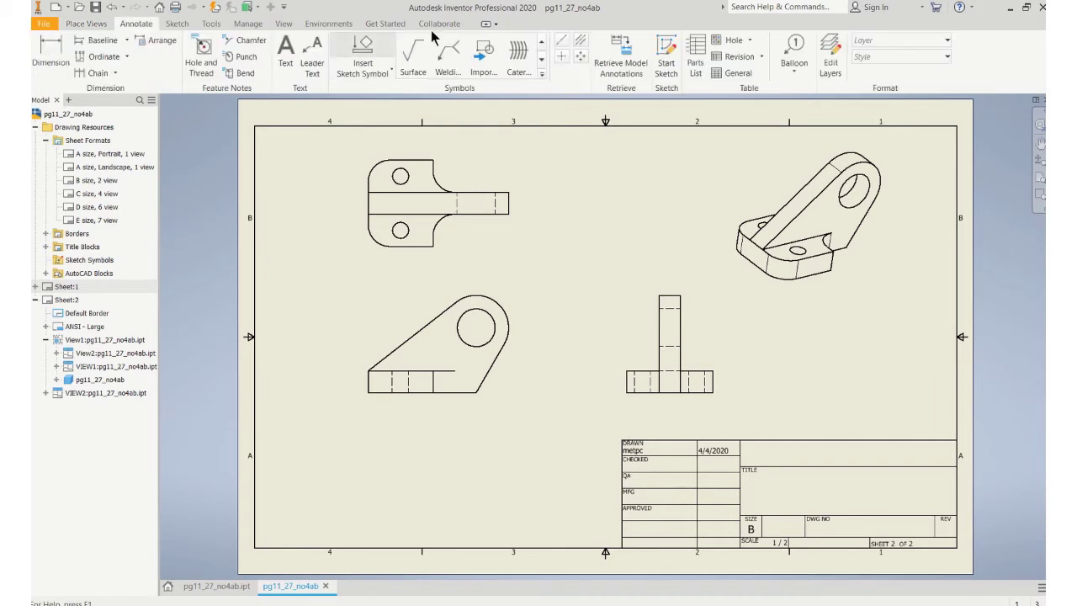
left_click(581, 42)
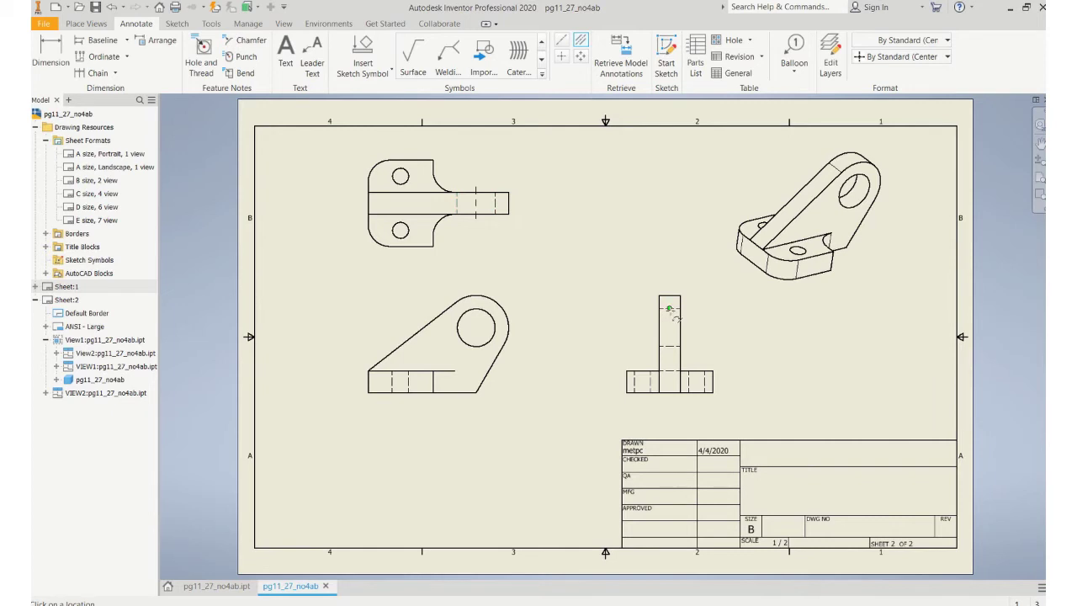
left_click(635, 379)
left_click(650, 380)
left_click(405, 380)
Step: Add center marks to the two small holes in the top view and the large hole in the front view
left_click(561, 55)
left_click(404, 193)
left_click(402, 224)
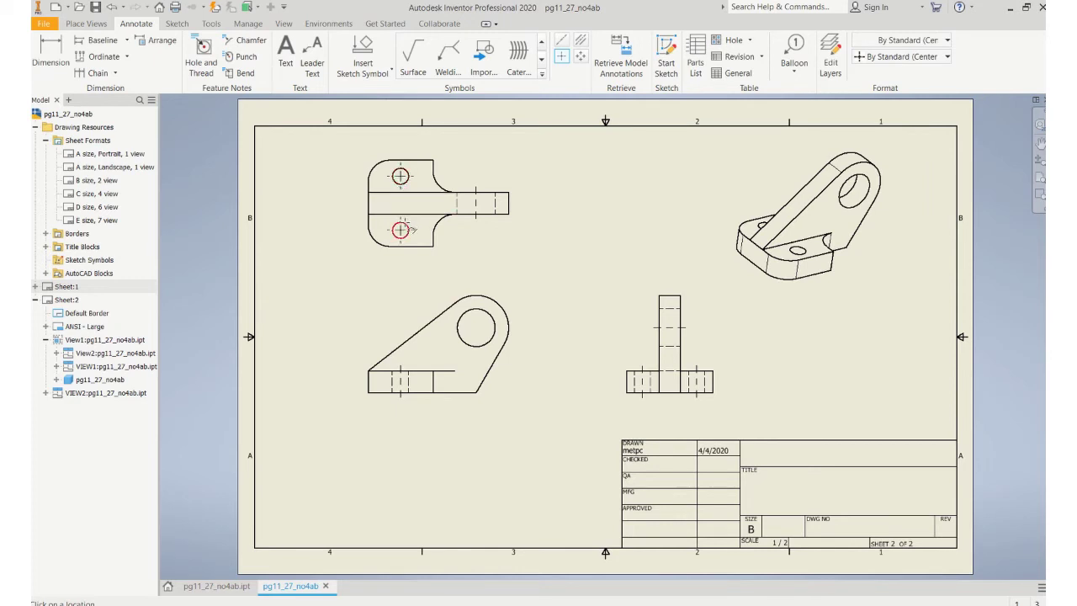
left_click(470, 318)
key("Escape")
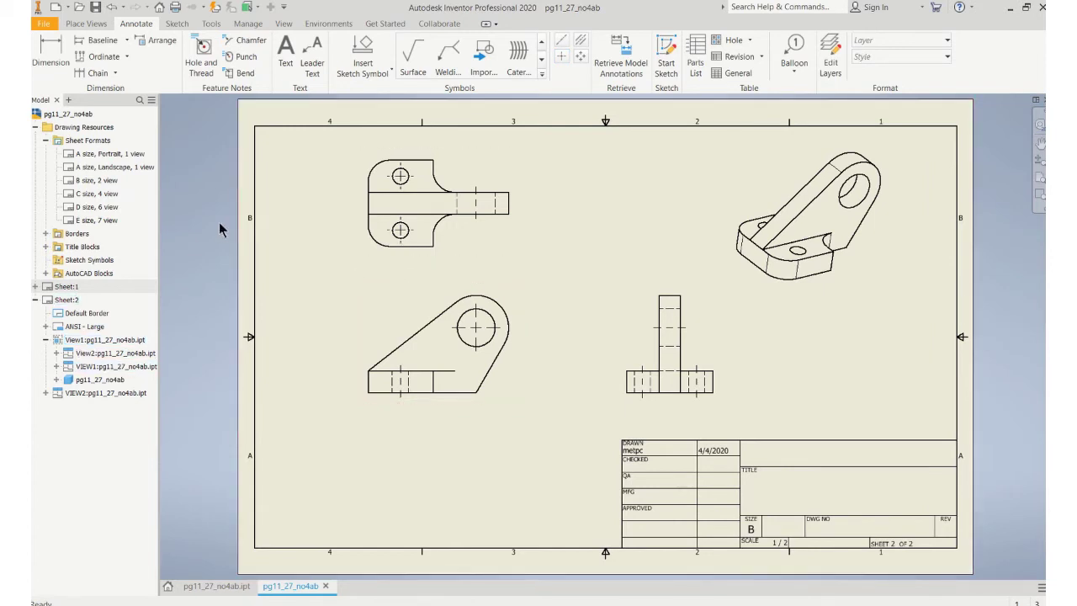
Step: Turn on the Tangent Edges display option for the front view
right_click(413, 400)
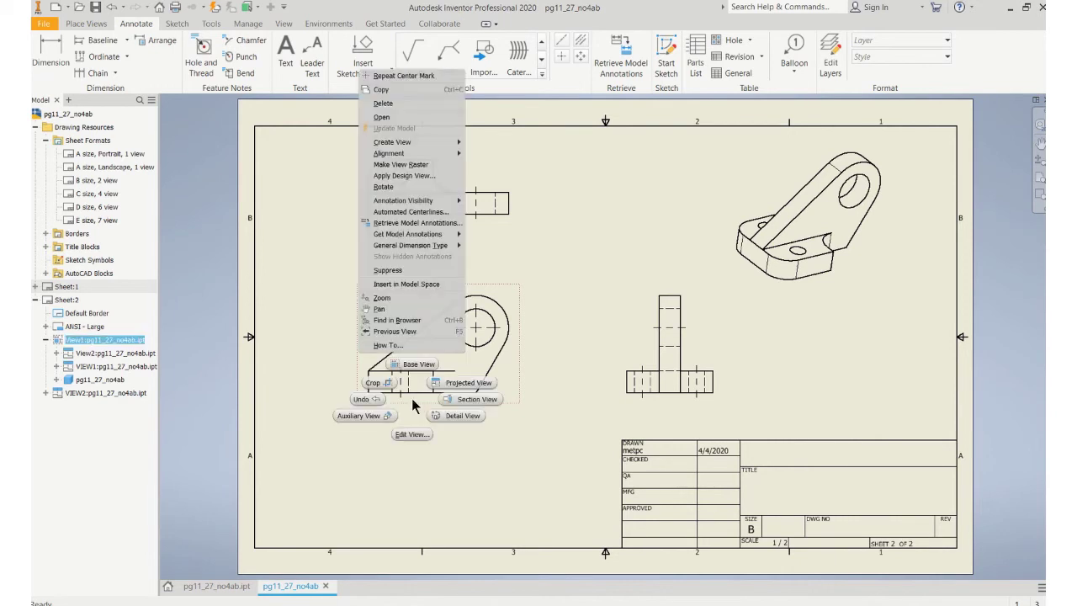
left_click(420, 434)
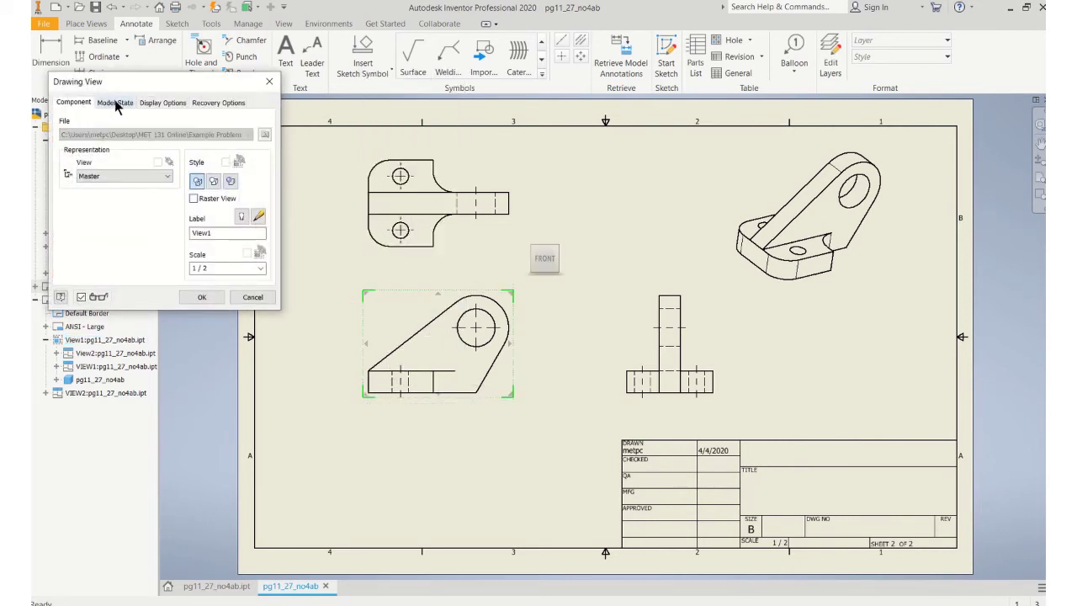
left_click(155, 102)
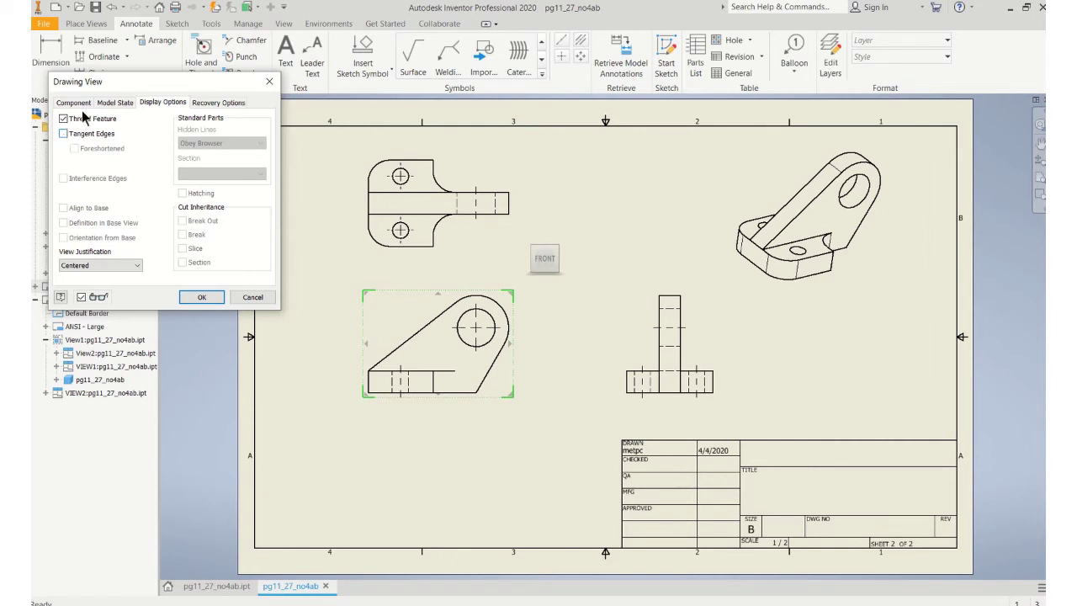
left_click(63, 135)
left_click(199, 297)
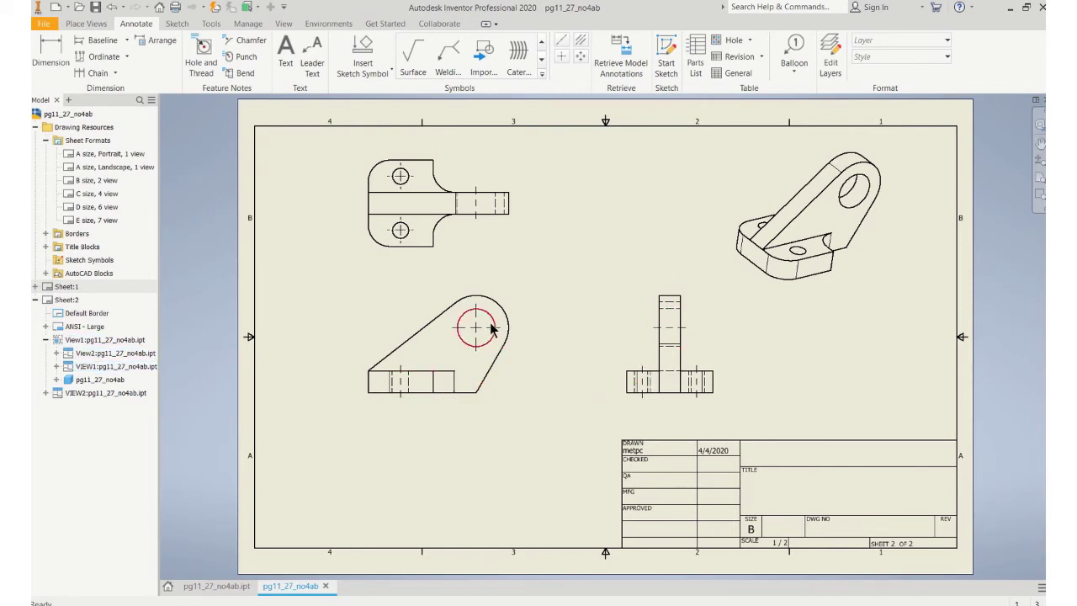
Step: Hide the two extra hidden lines on either side of the large hole's edges in the top view
scroll(465, 227, "up", 5)
scroll(456, 188, "down", 2)
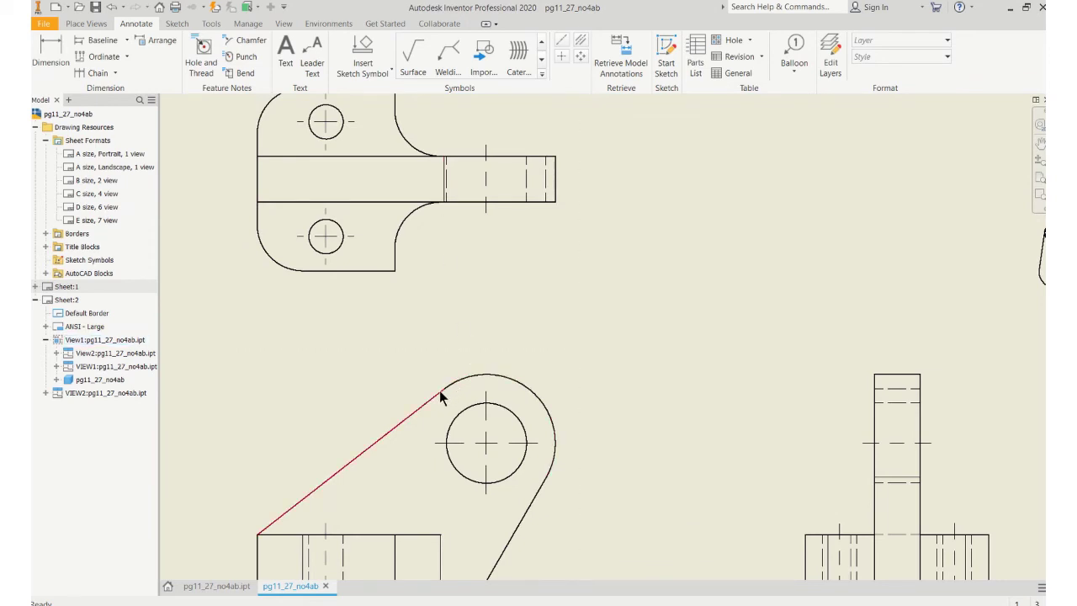
right_click(445, 183)
left_click(463, 194)
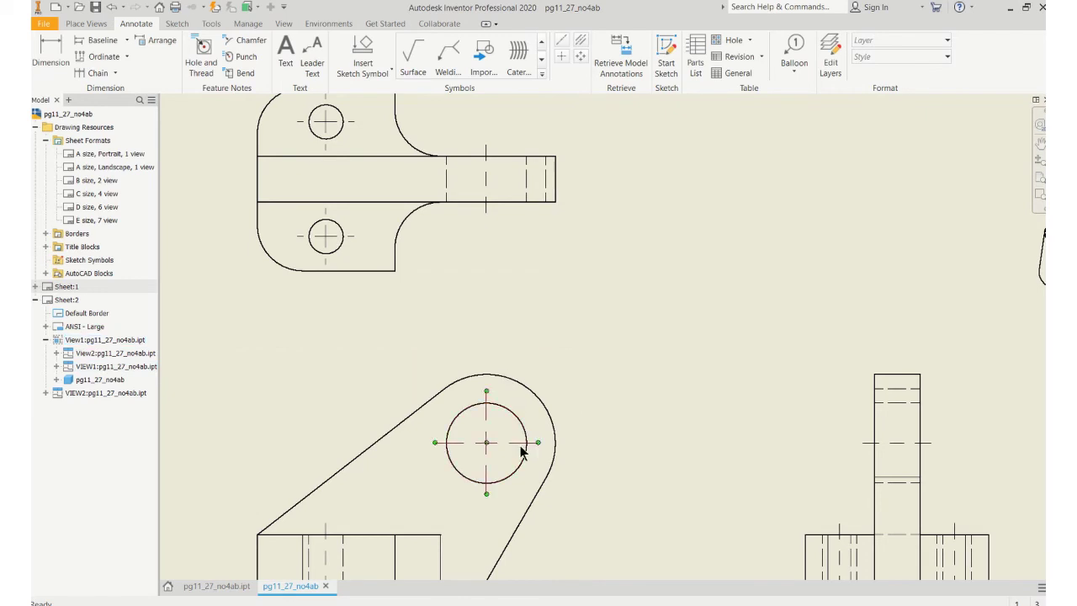
right_click(548, 173)
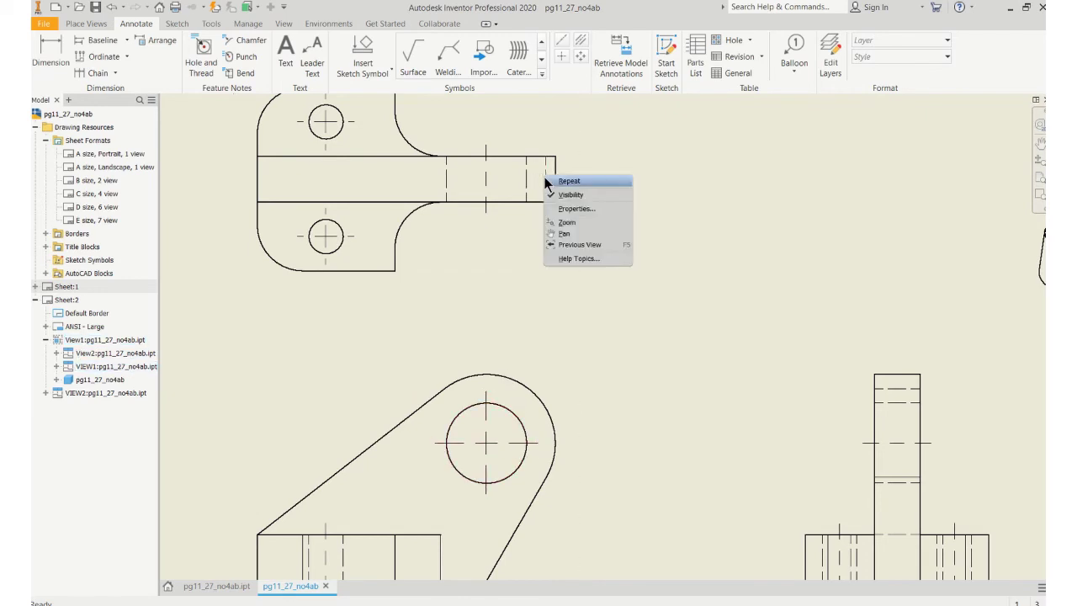
left_click(550, 190)
scroll(632, 252, "down", 3)
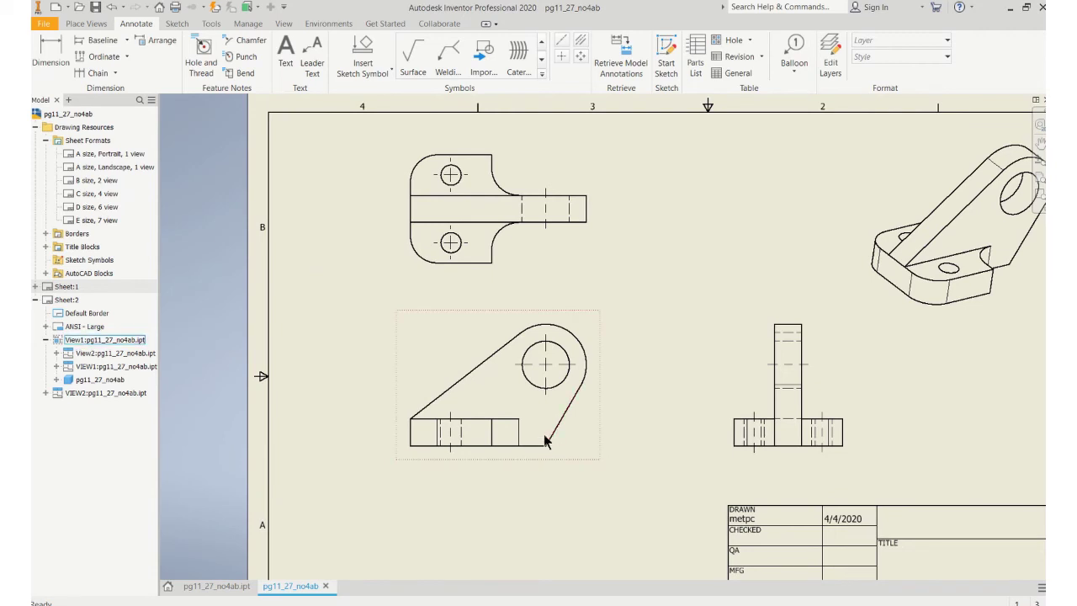
Step: Hide the extra hidden line beside the small hole in the front view and the two extra lines across the side view's upright
right_click(438, 433)
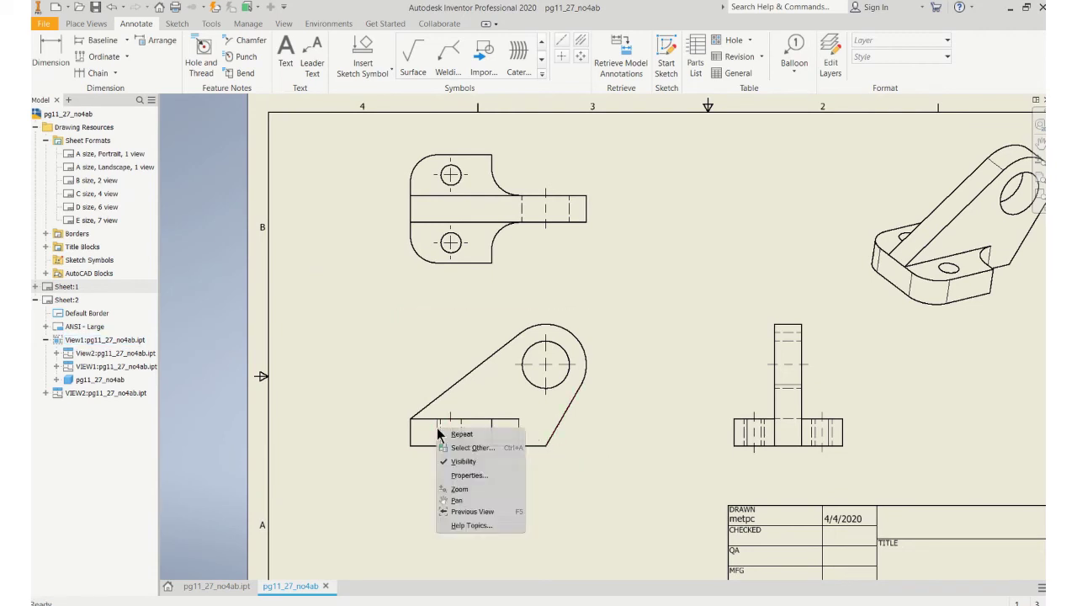
left_click(458, 471)
left_click(788, 389)
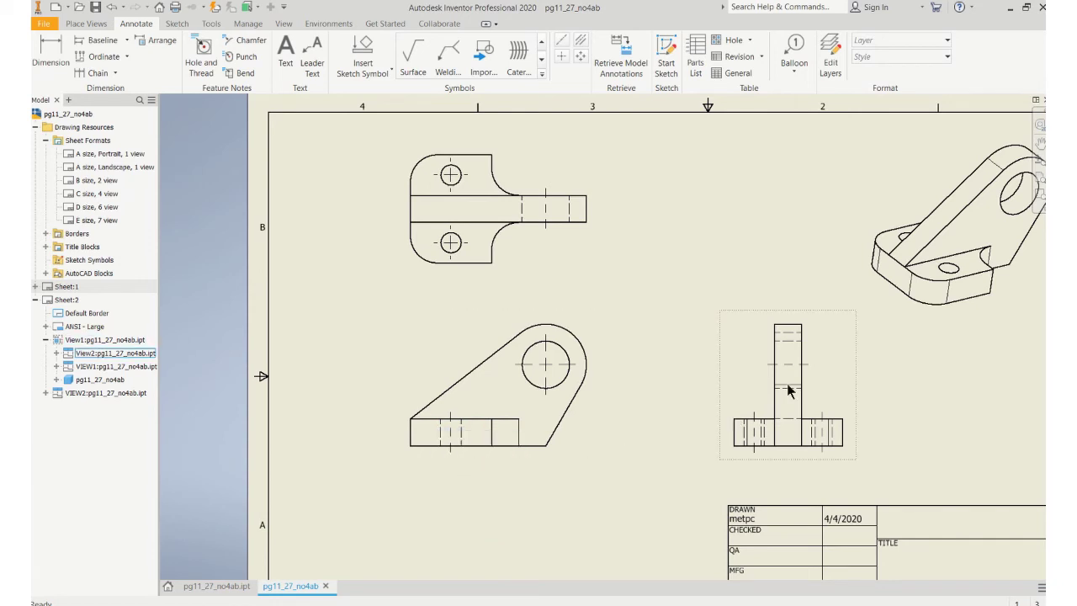
right_click(788, 332)
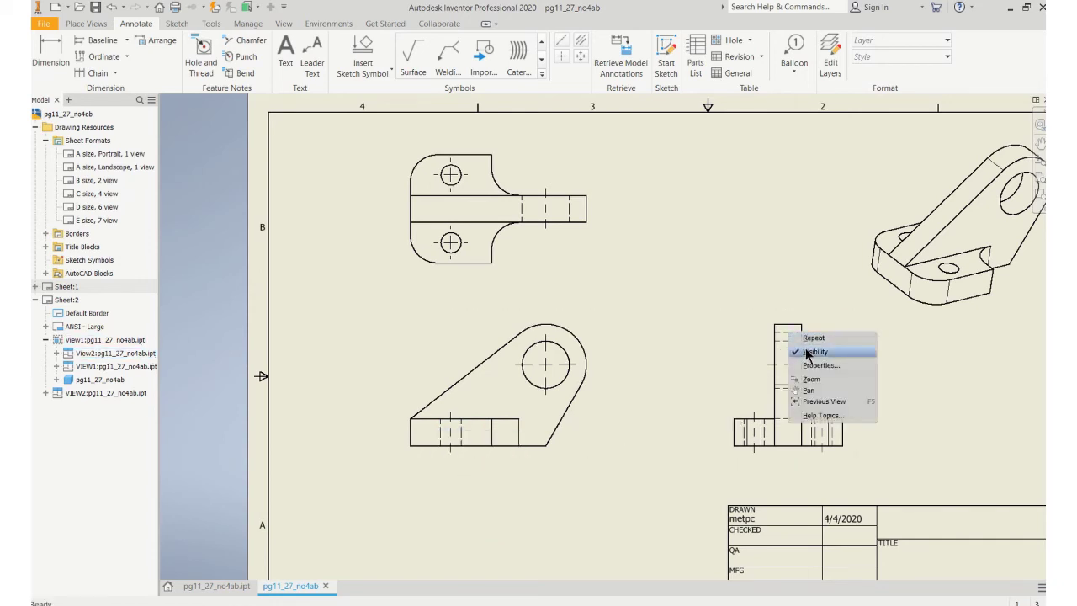
left_click(806, 352)
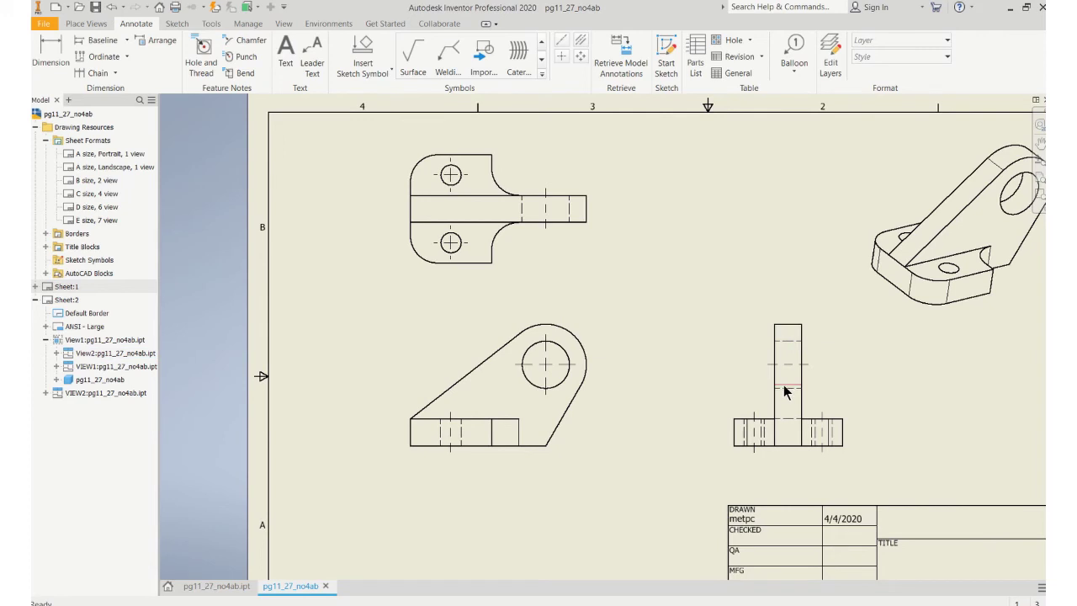
right_click(785, 388)
left_click(804, 406)
Step: Hide the extra hidden lines beside the left base hole in the side view
right_click(747, 432)
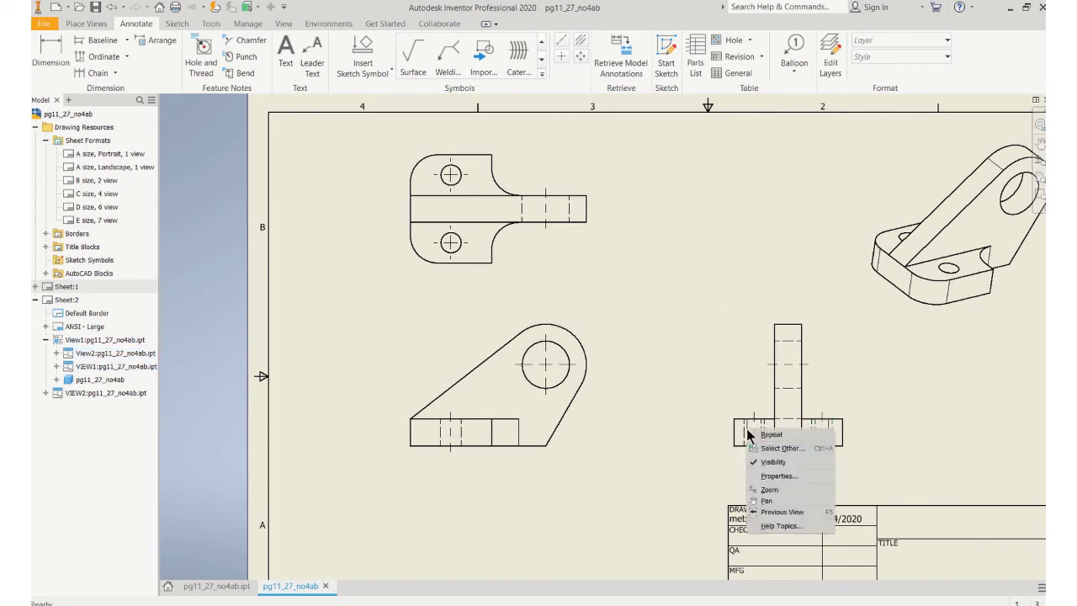
left_click(762, 449)
right_click(759, 437)
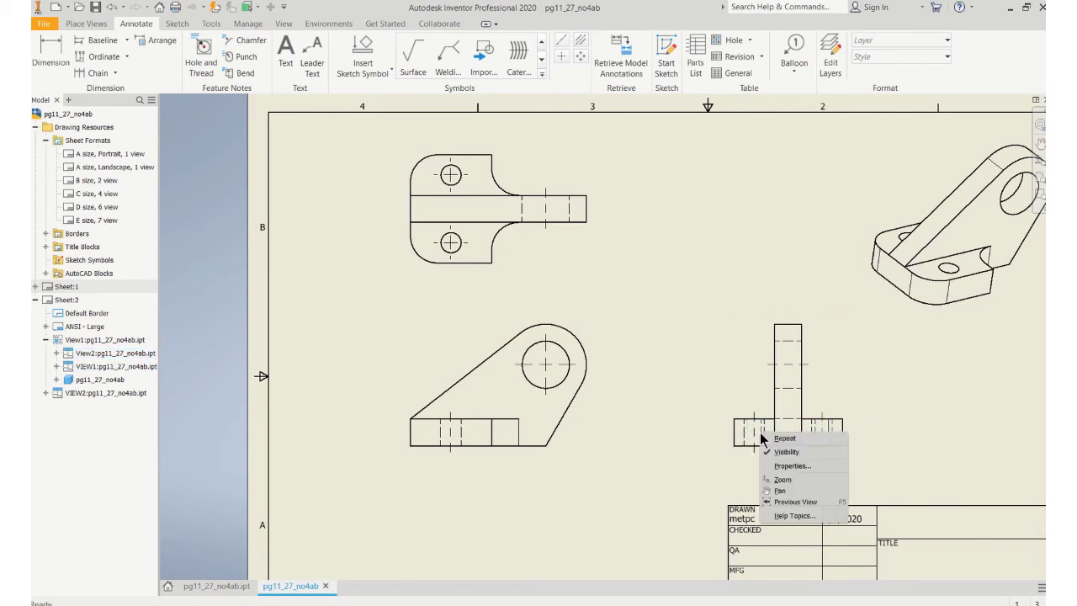
left_click(778, 453)
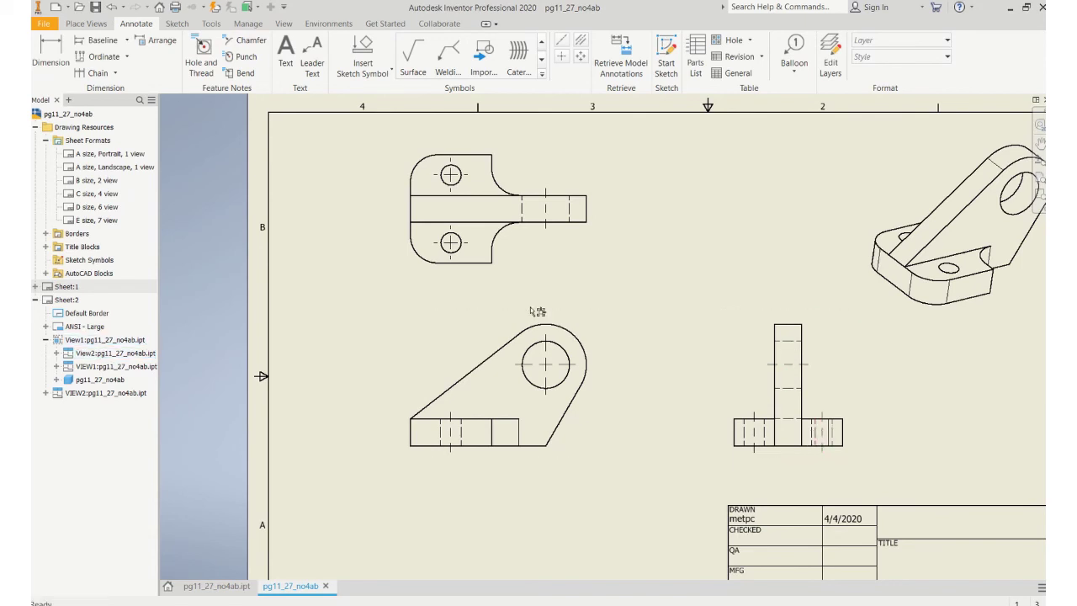
Step: Turn off the Tangent Edges display option for the front view
right_click(558, 445)
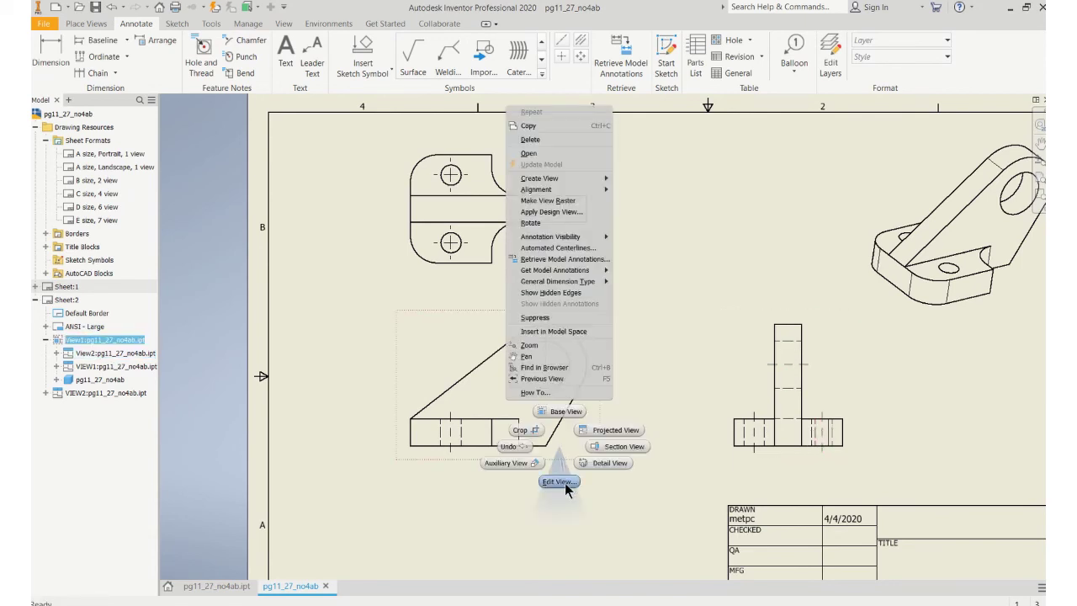
left_click(565, 482)
left_click(183, 107)
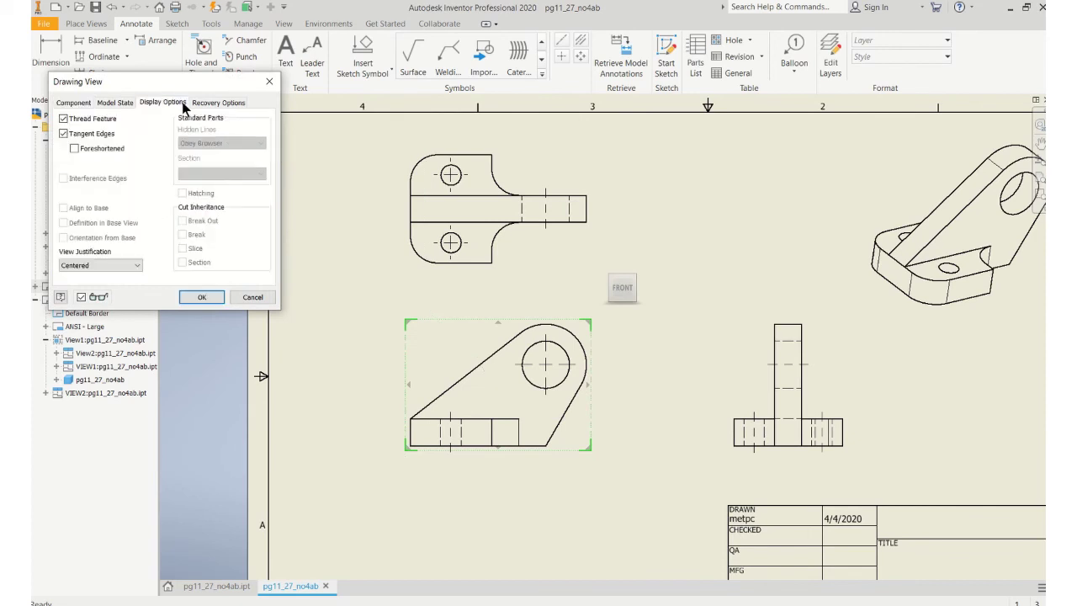
left_click(63, 134)
left_click(199, 297)
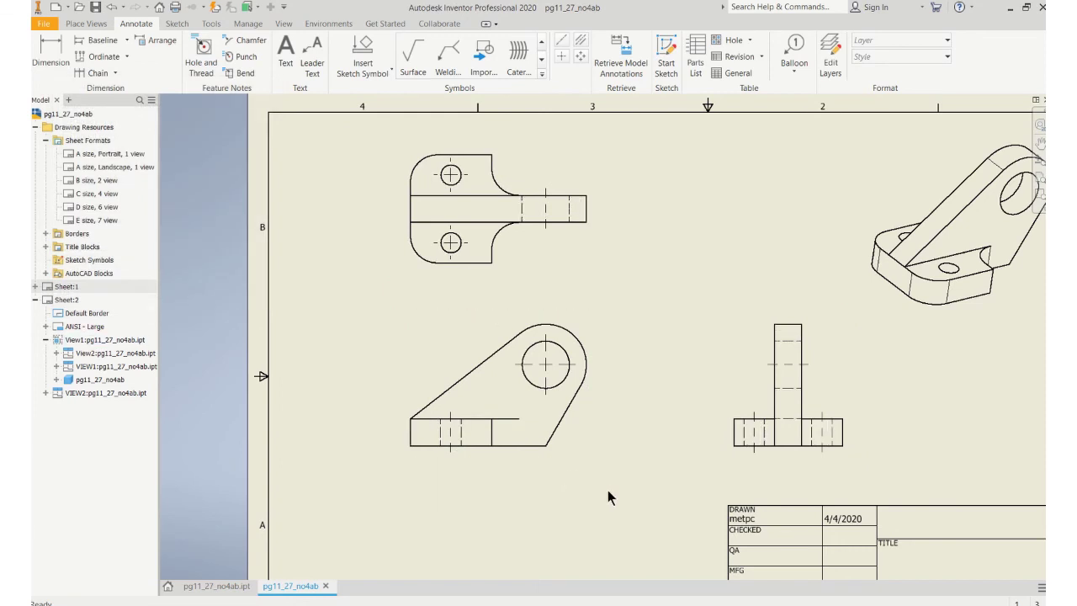
Step: Recheck the Tangent Edges setting in the front view's display options
scroll(626, 472, "down", 3)
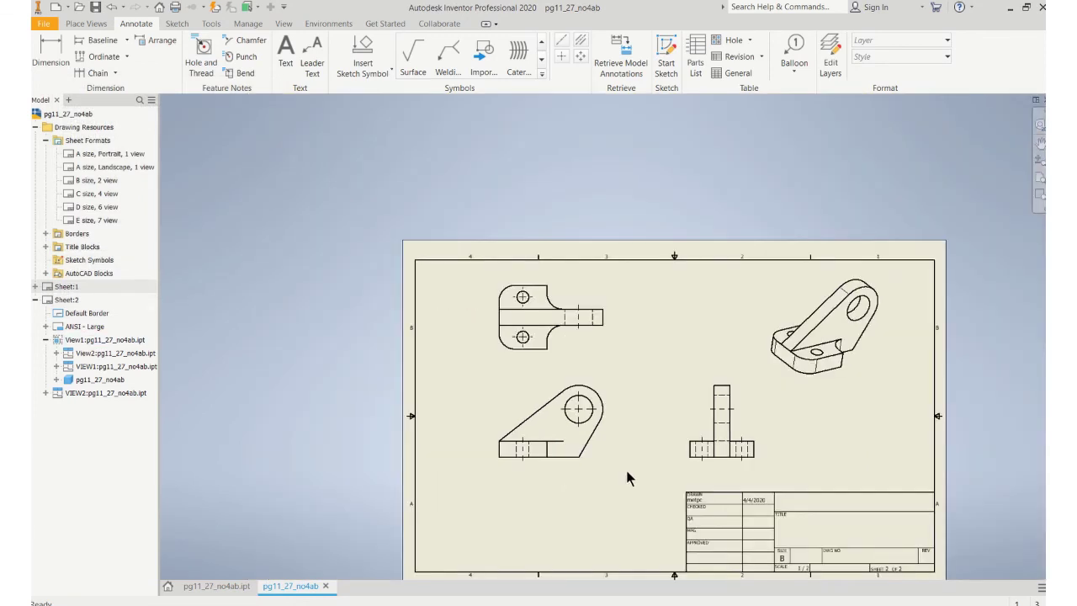
scroll(621, 454, "up", 2)
left_click(490, 389)
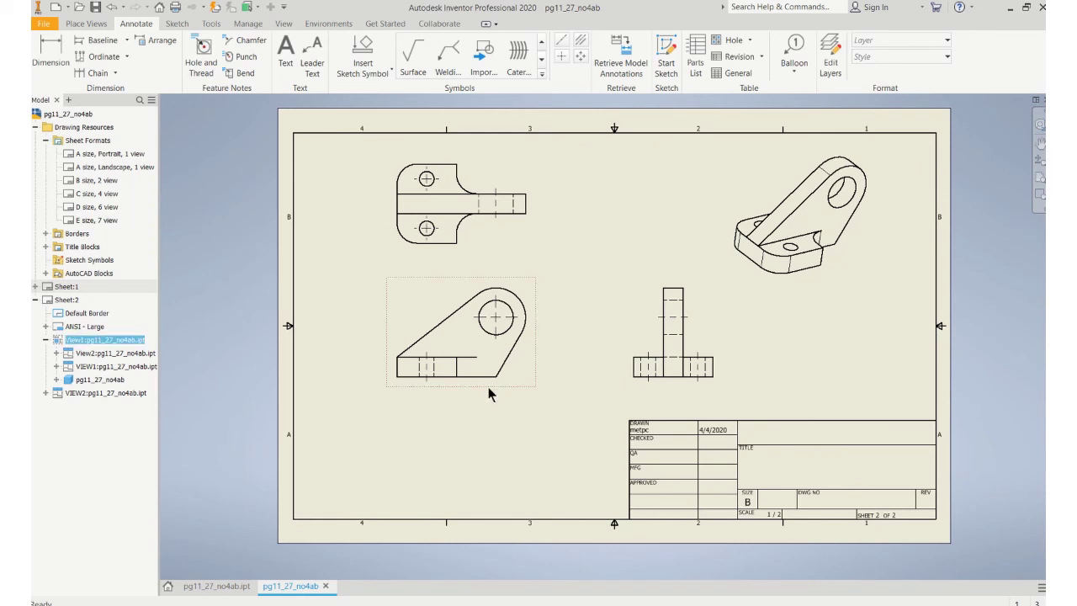
right_click(491, 395)
left_click(481, 422)
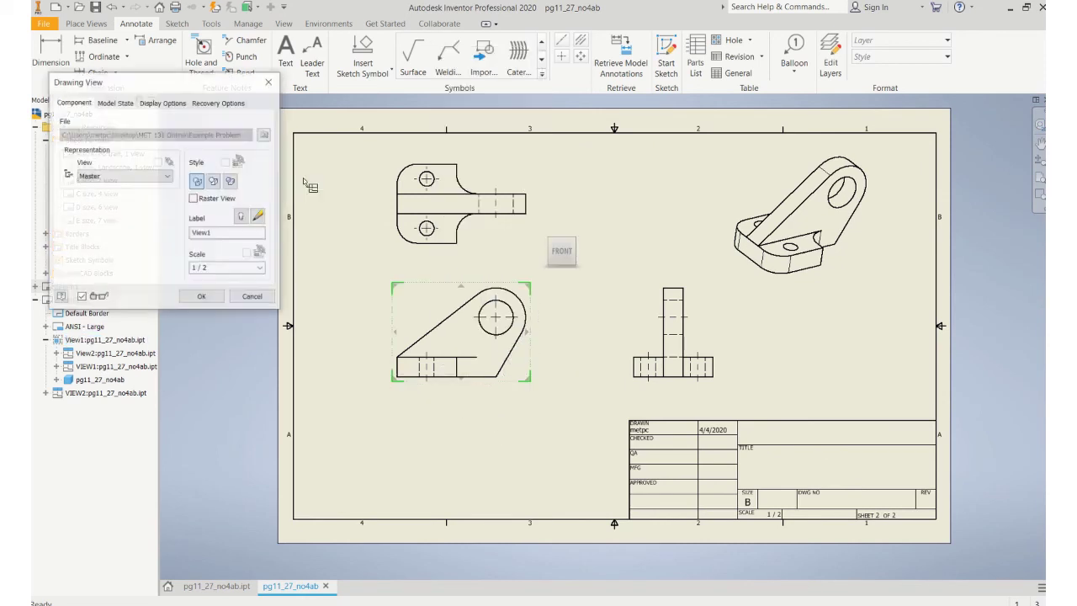
left_click(165, 103)
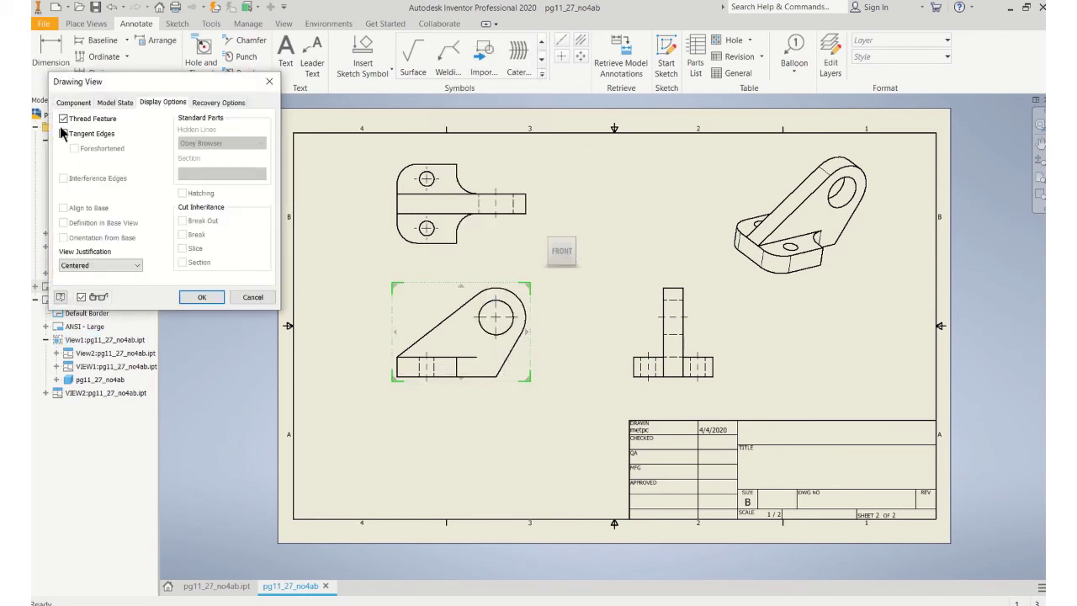
left_click(202, 296)
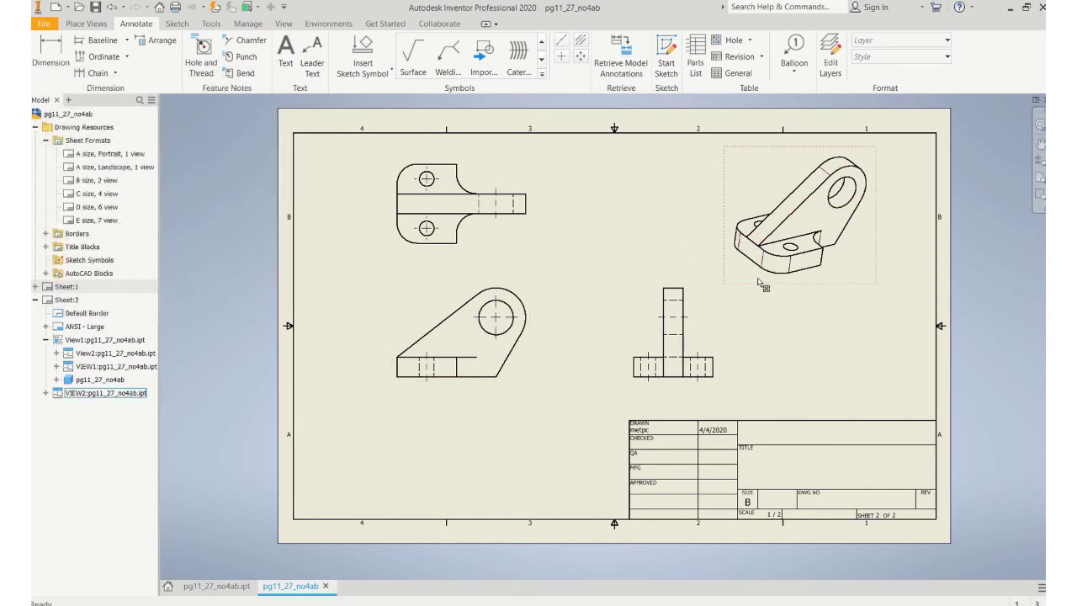
Step: Check the Tangent Edges setting in the isometric view's display options
right_click(757, 277)
left_click(754, 313)
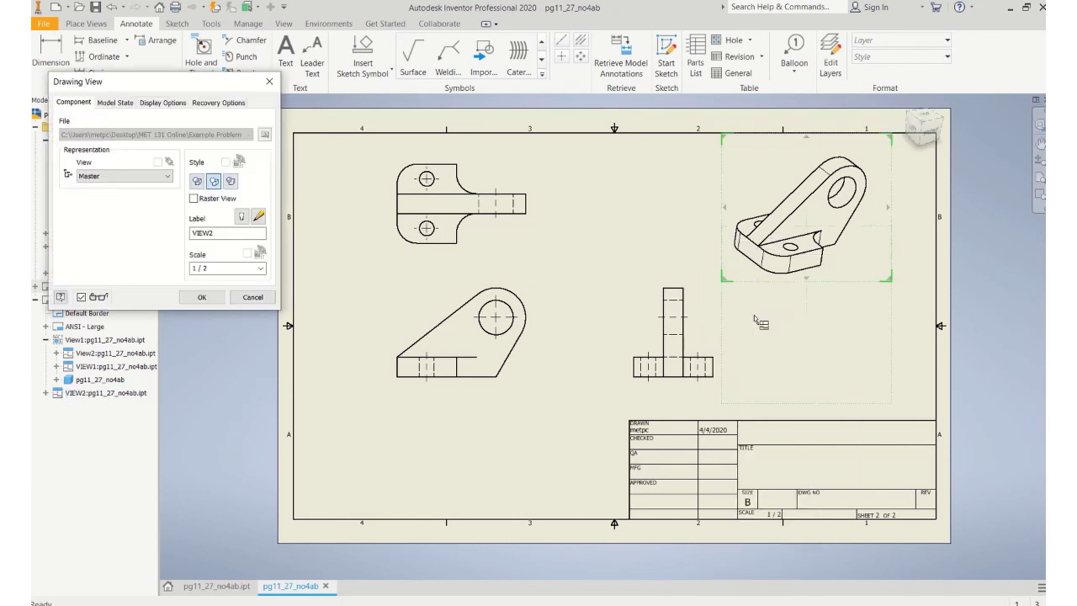
left_click(163, 103)
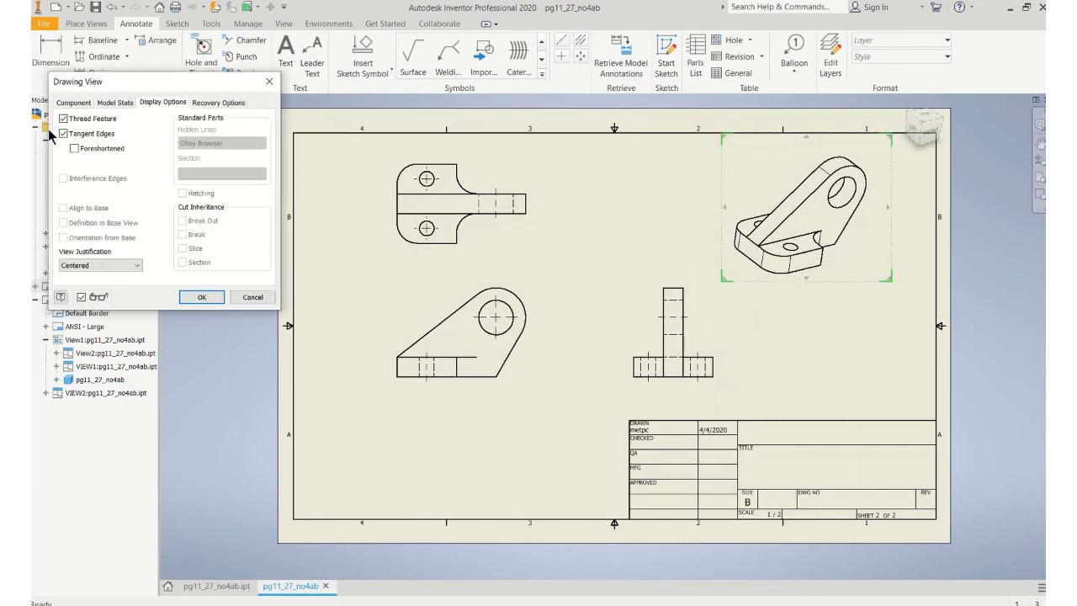
left_click(204, 295)
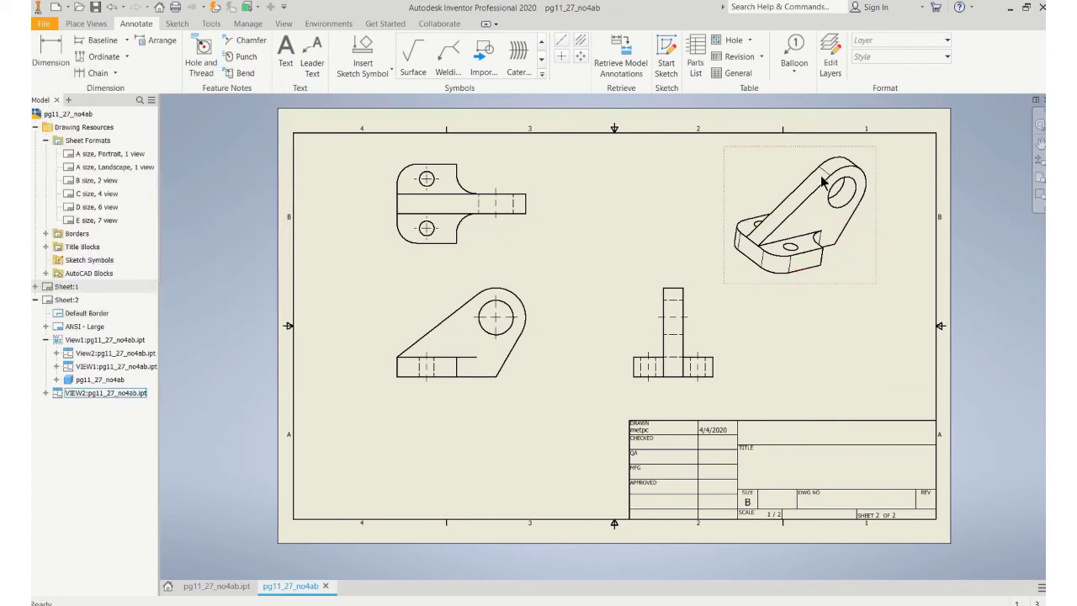